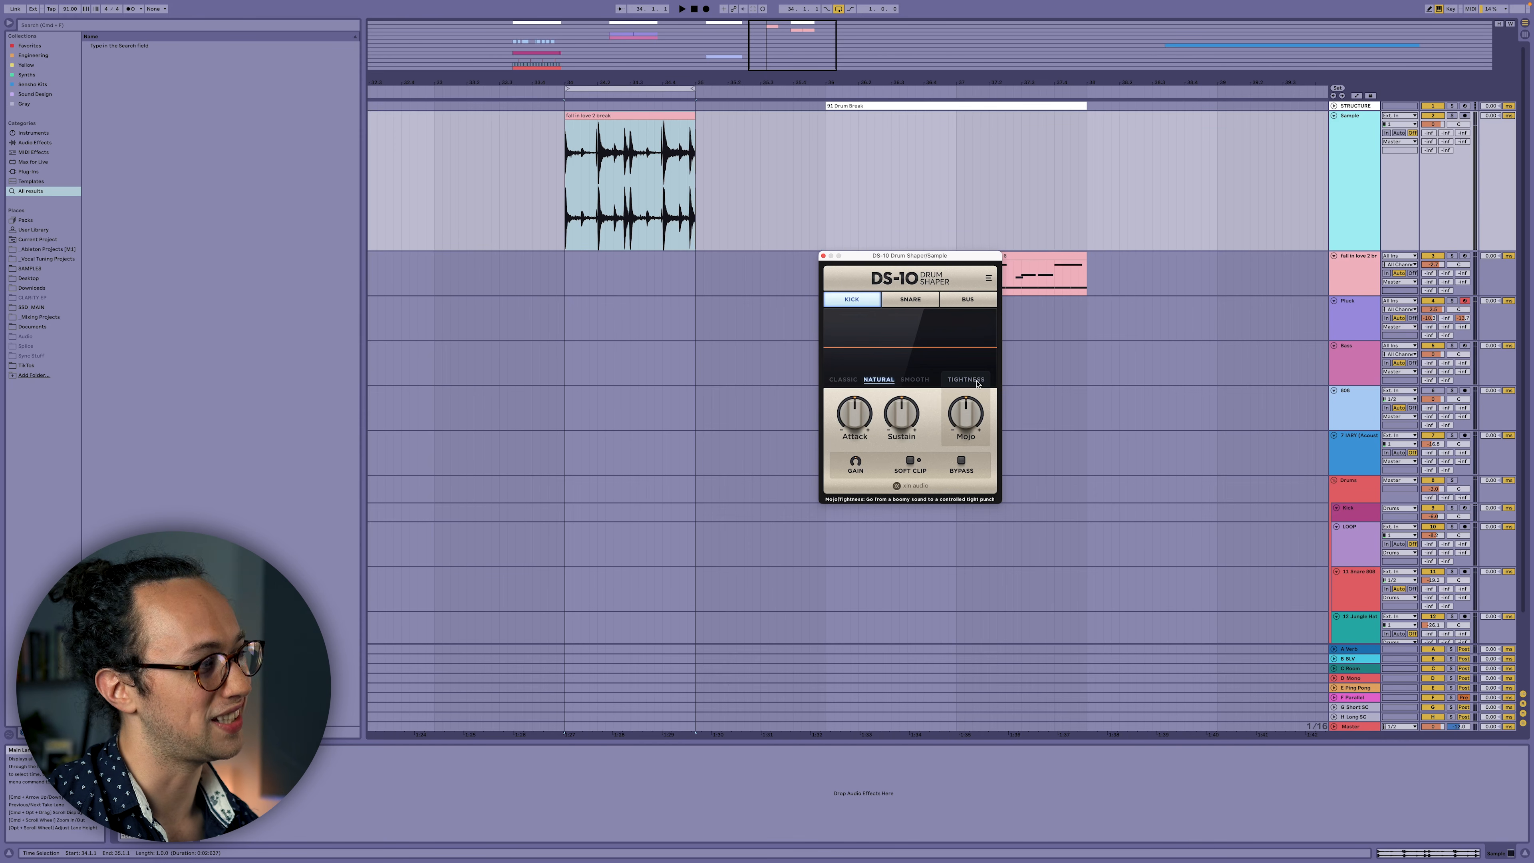
Switch DS-10 from Snare to Bus mode, loop-play the break, and drop Sustain to about -69%.
{"action": "left_click", "coordinate": [911, 300]}
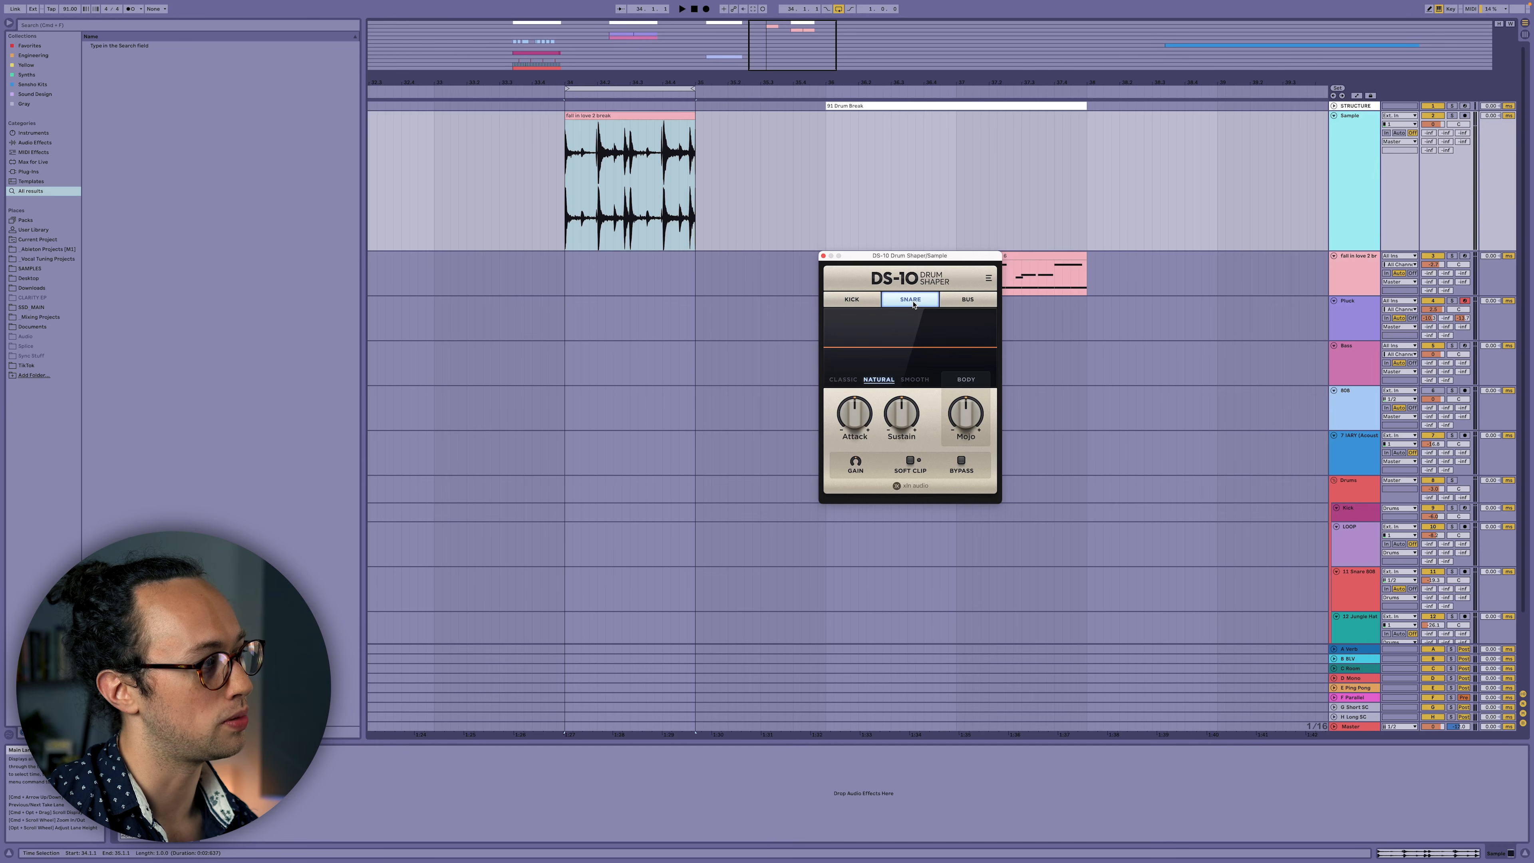
{"action": "left_click", "coordinate": [968, 299]}
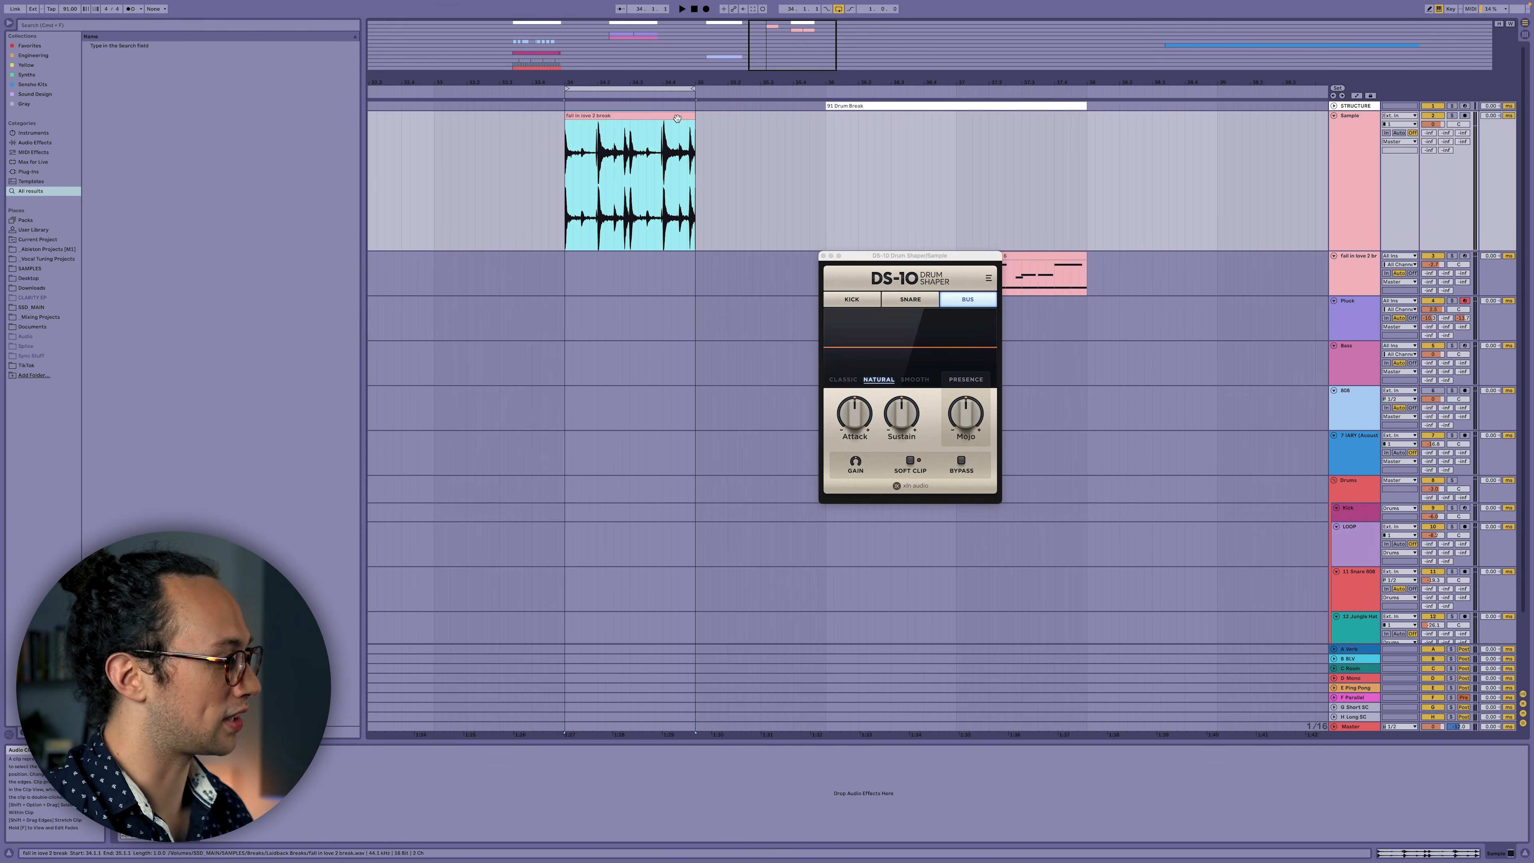
{"action": "key", "text": "super+l"}
{"action": "key", "text": "super+l"}
{"action": "key", "text": "space"}
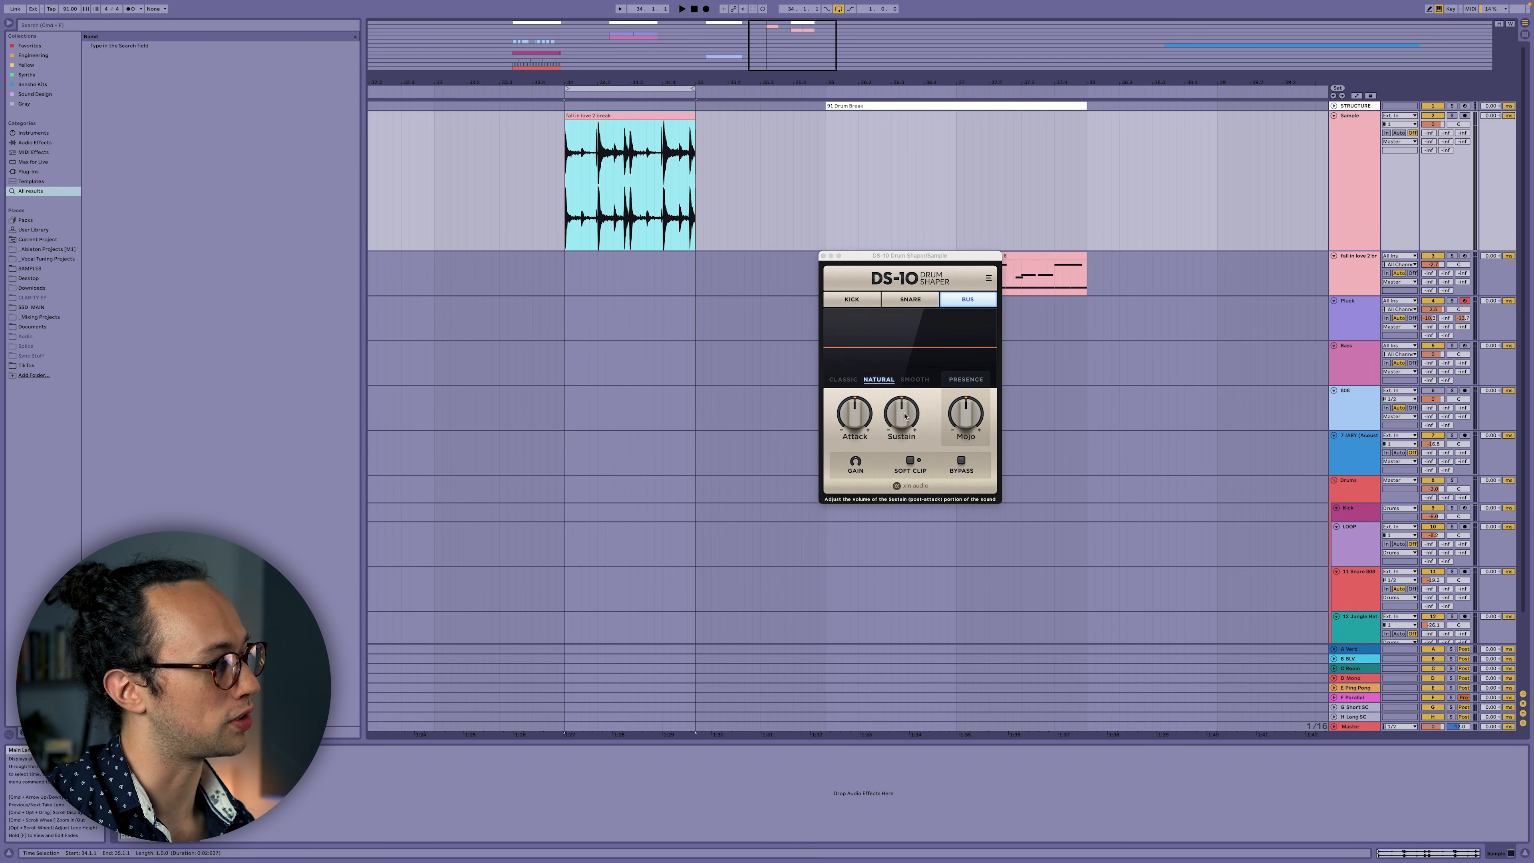
{"action": "left_click_drag", "start_coordinate": [904, 414], "coordinate": [883, 534]}
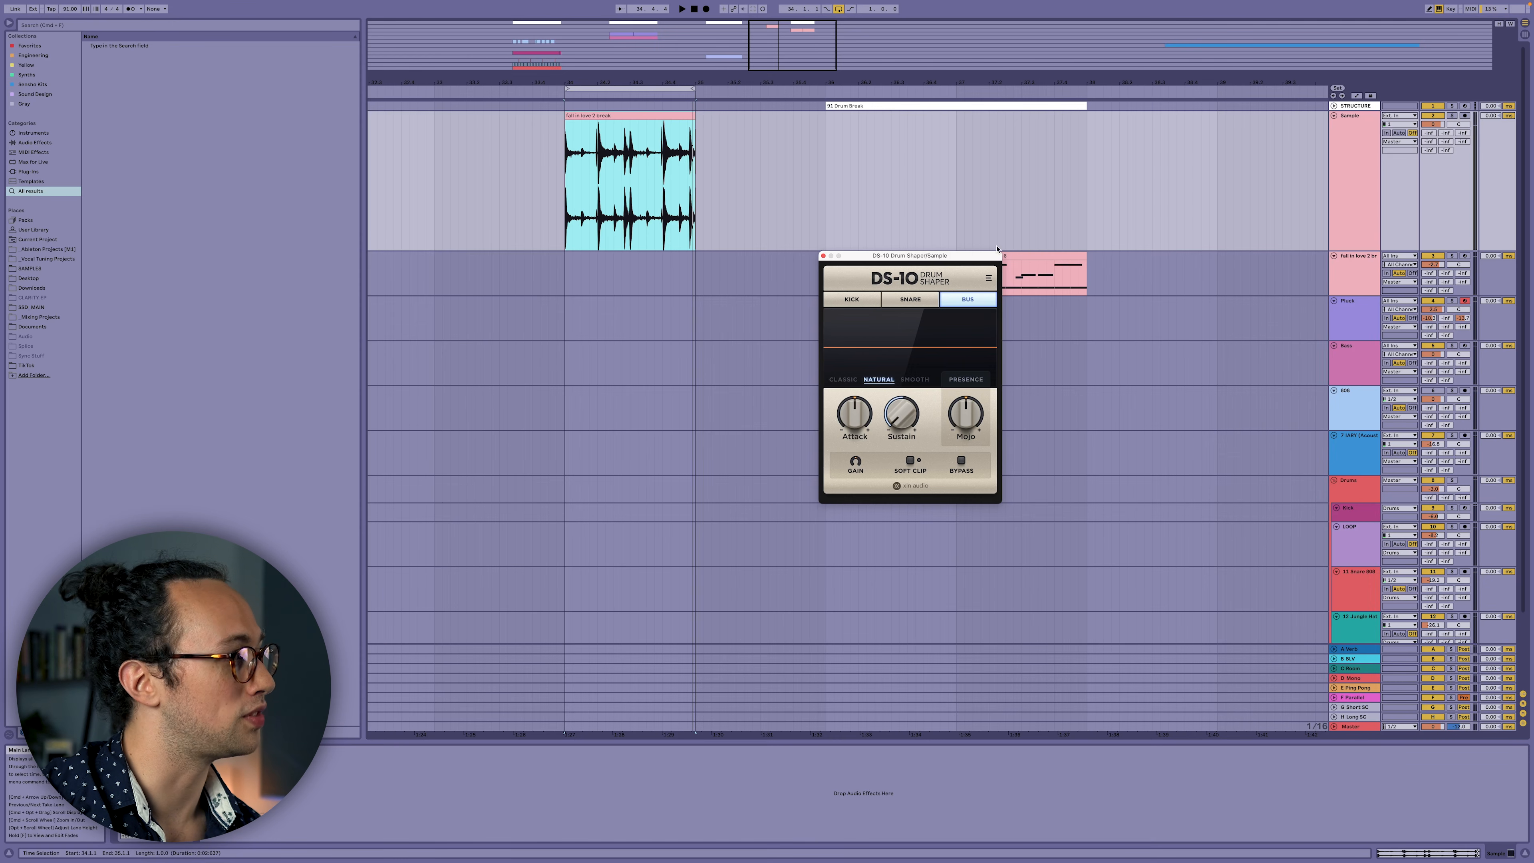
Slice the drum break clip to a new MIDI track, then select and arm that track.
{"action": "right_click", "coordinate": [641, 115]}
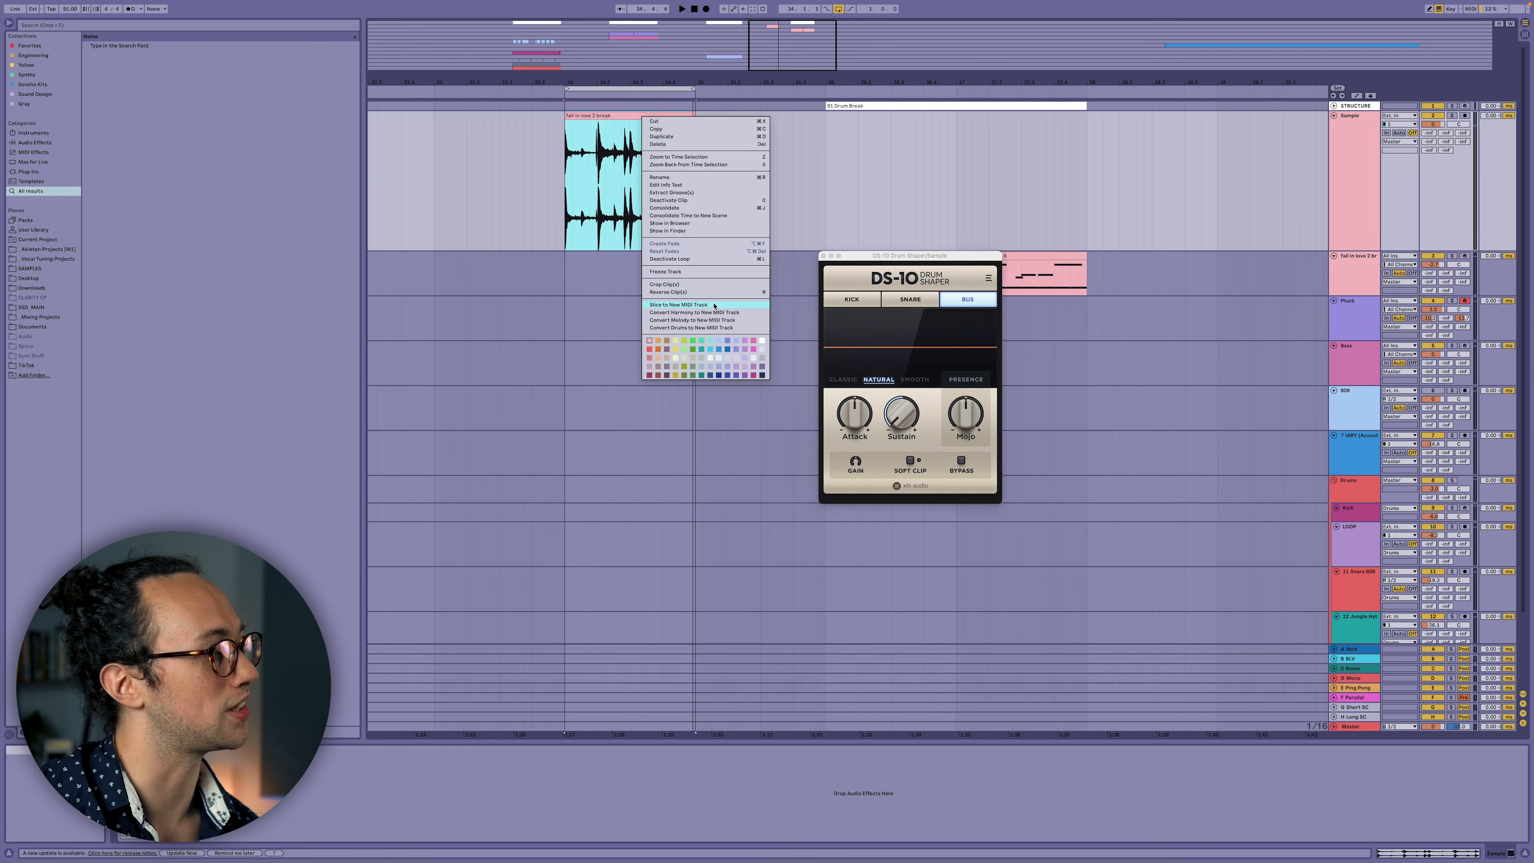
{"action": "left_click", "coordinate": [1323, 258]}
{"action": "left_click", "coordinate": [1359, 272]}
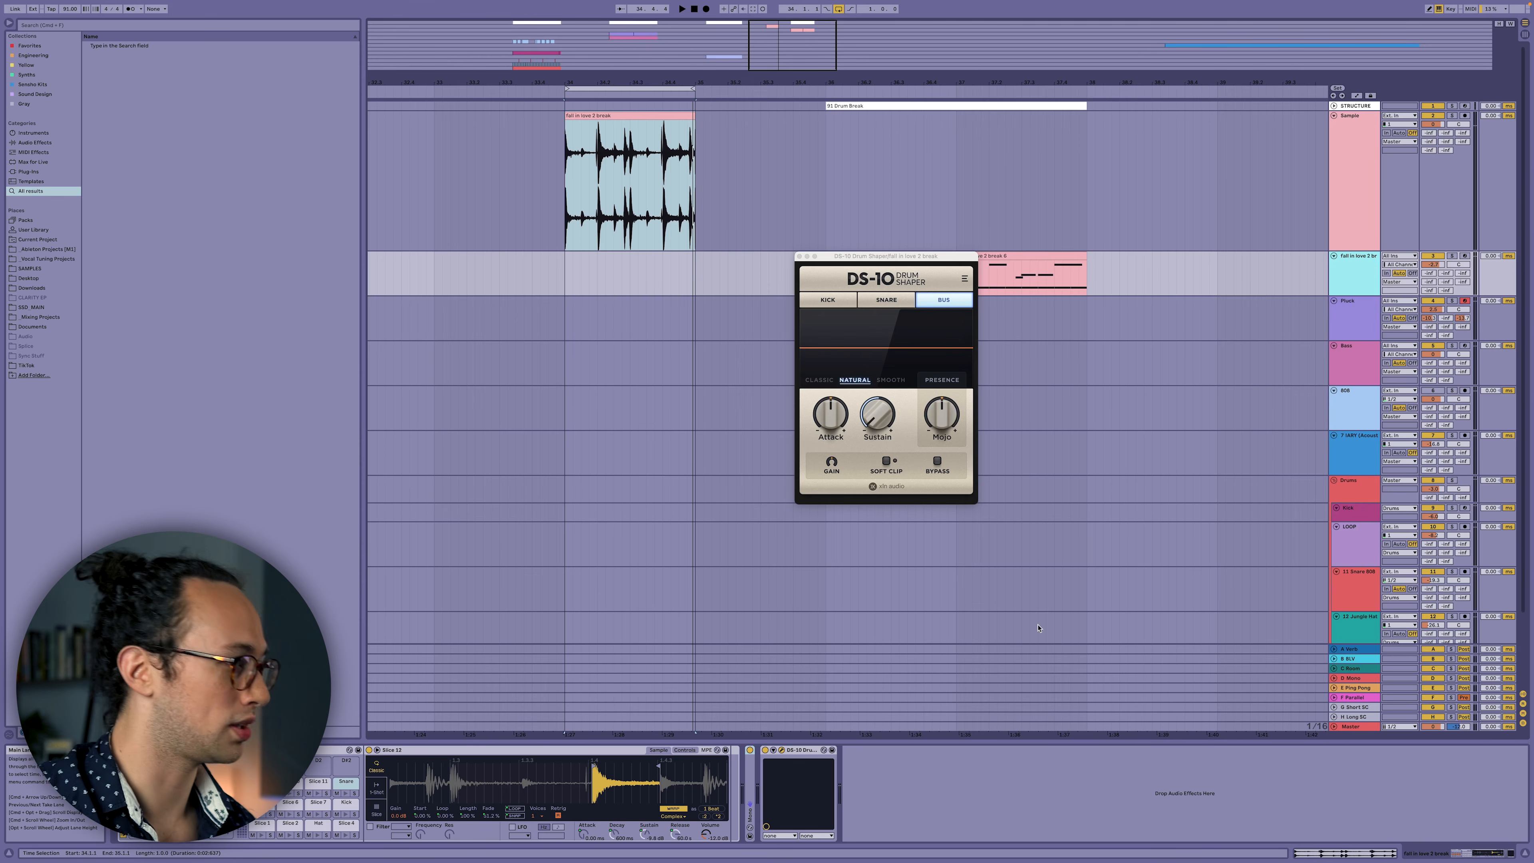
{"action": "left_click", "coordinate": [1466, 256]}
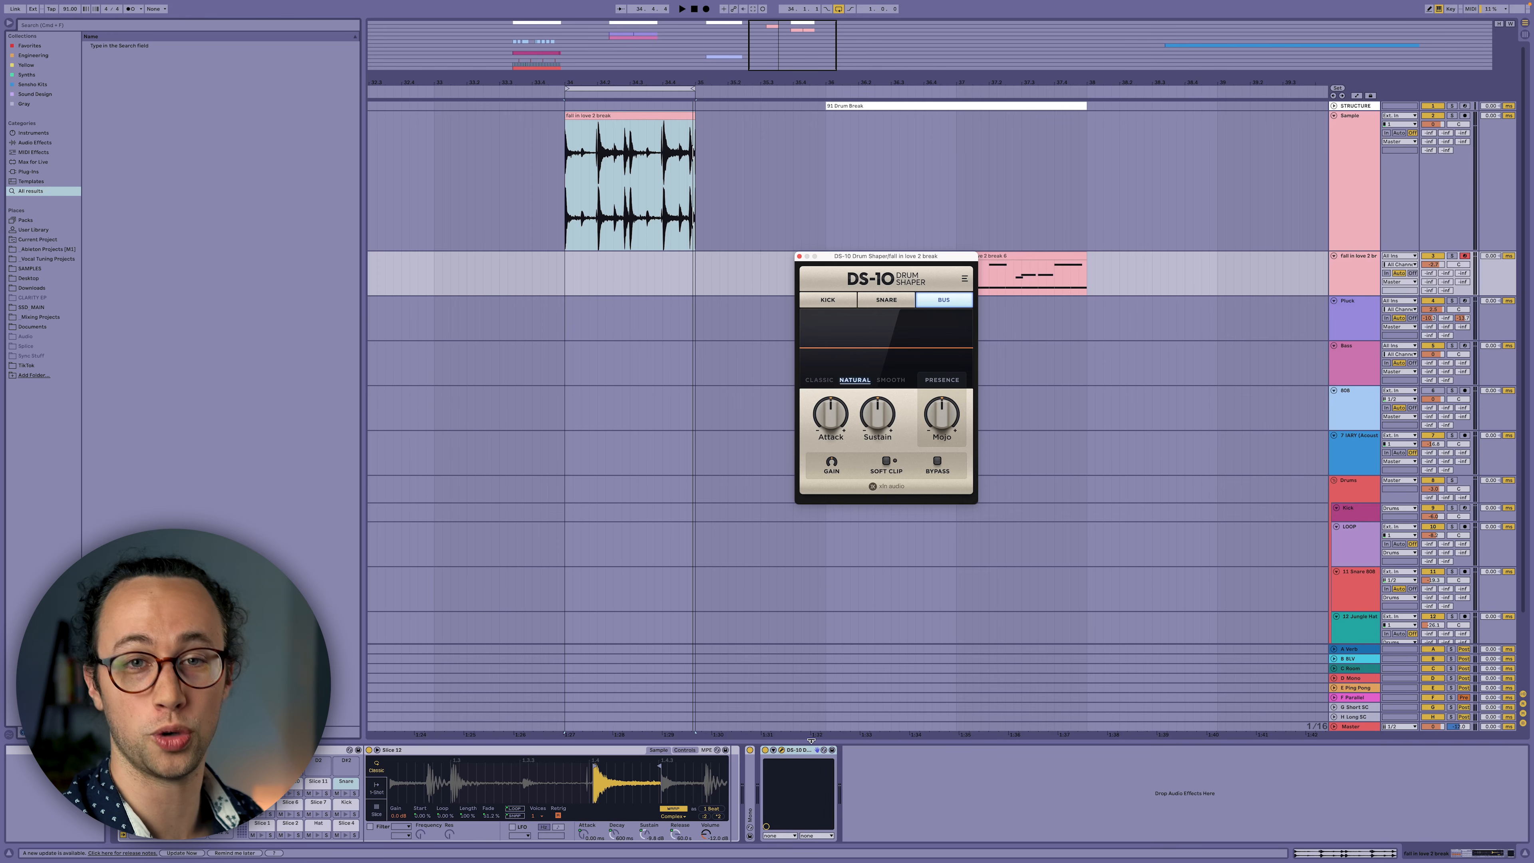
Play the sliced break clips, reposition the DS-10 window, and lower Sustain to about -59%.
{"action": "left_click", "coordinate": [1015, 284]}
{"action": "key", "text": "space"}
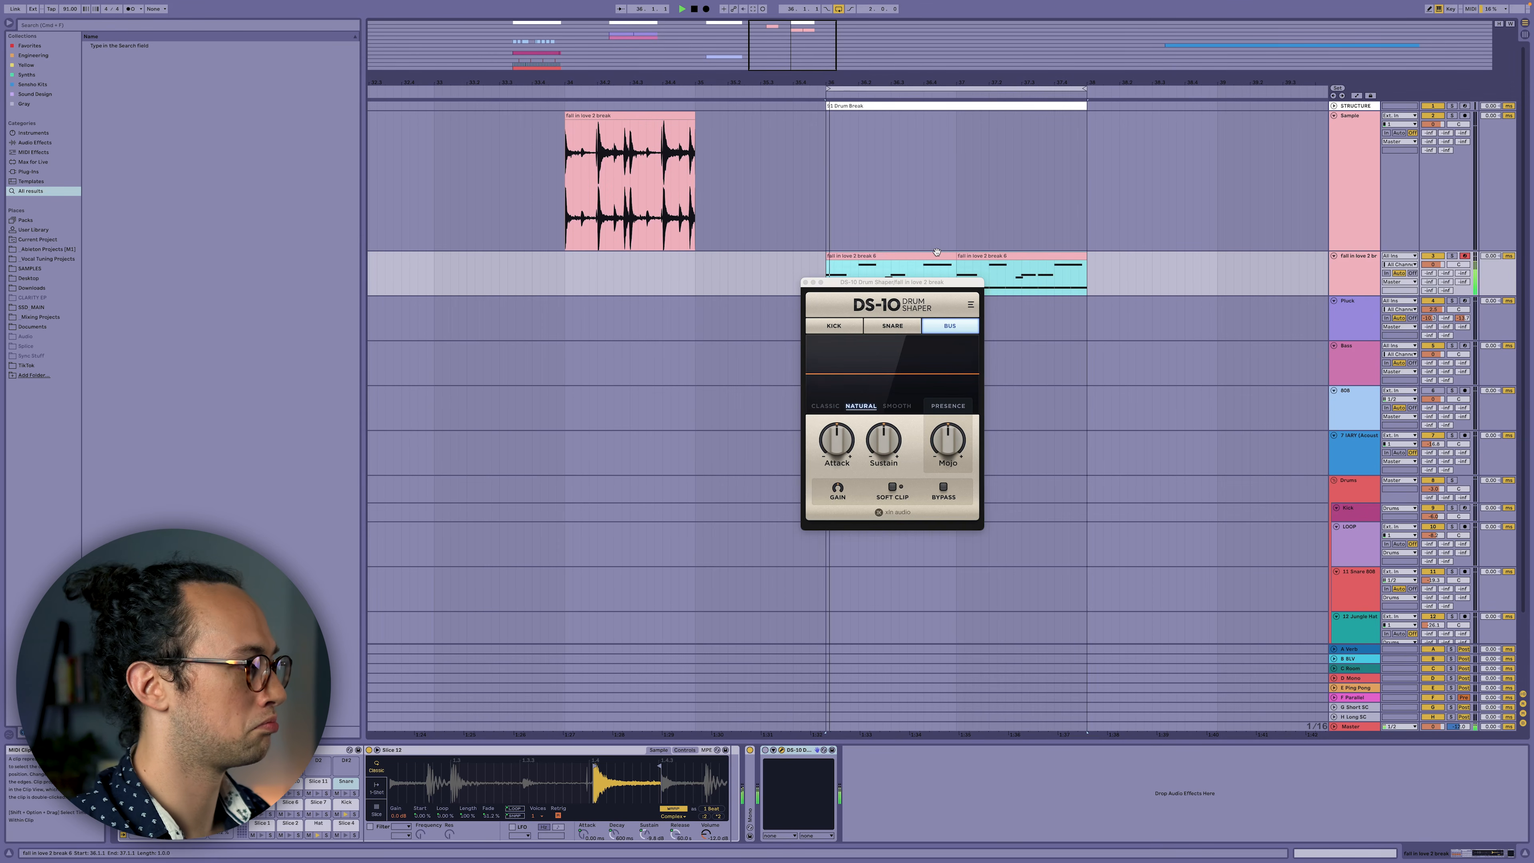
{"action": "left_click_drag", "start_coordinate": [930, 259], "coordinate": [947, 303]}
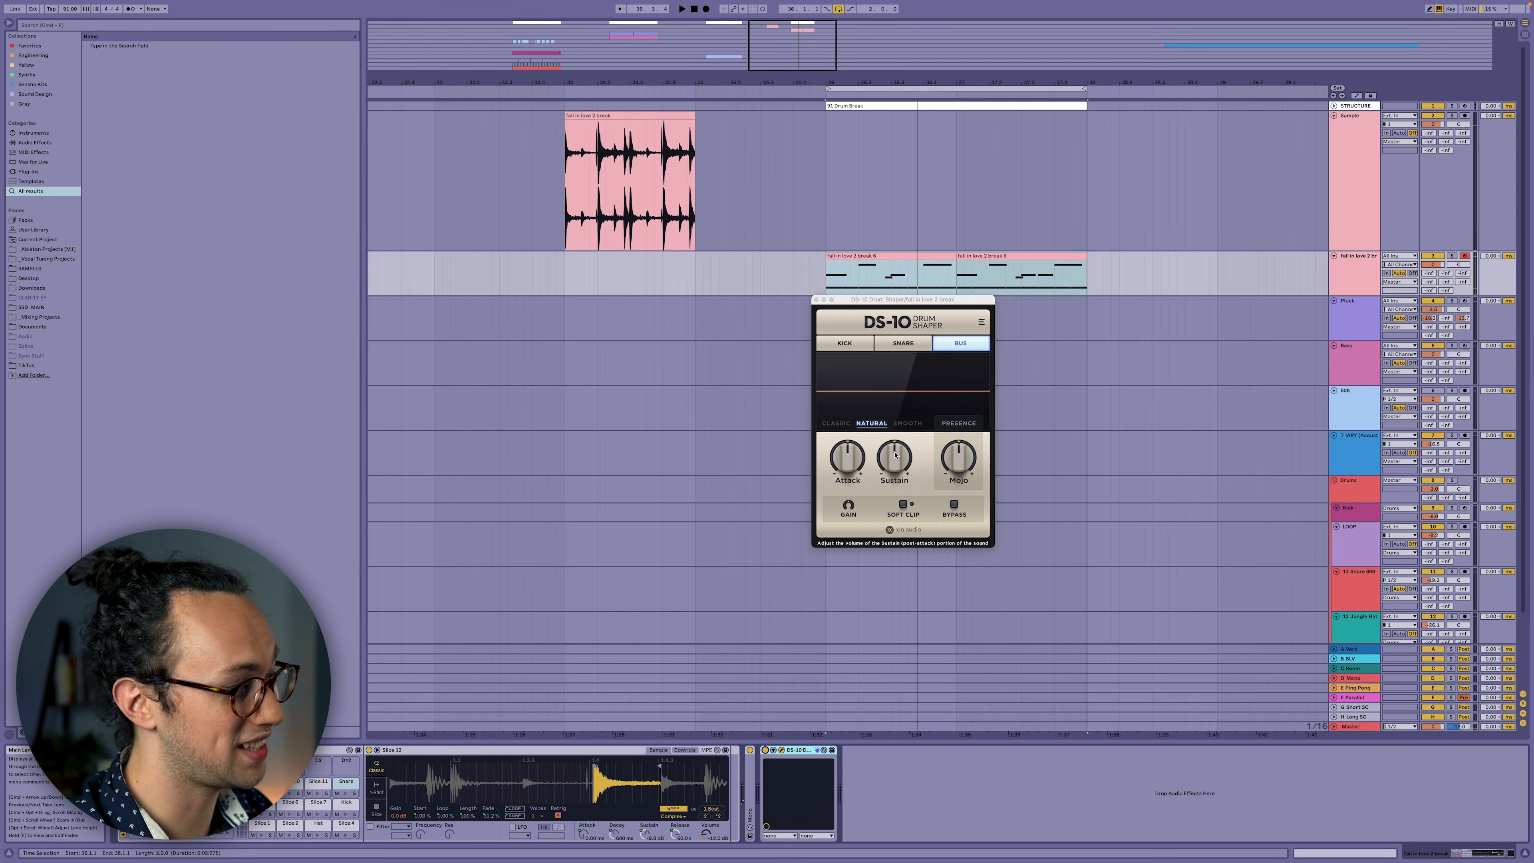
{"action": "key", "text": "space"}
{"action": "left_click_drag", "start_coordinate": [895, 454], "coordinate": [888, 532]}
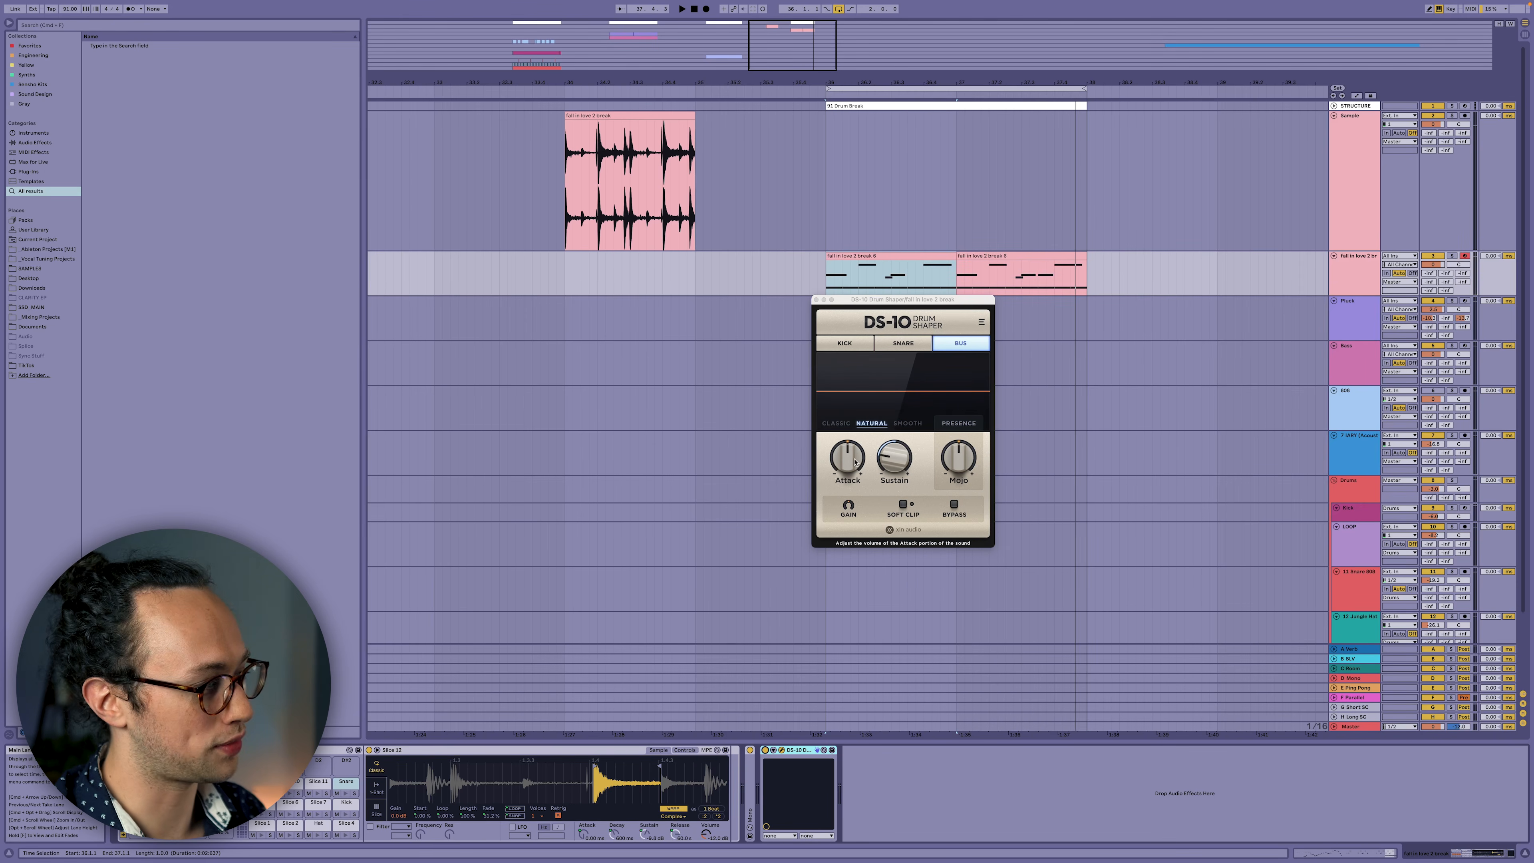
Raise Attack to about 36% and push Sustain well above centre while replaying from bar 36.
{"action": "left_click_drag", "start_coordinate": [854, 462], "coordinate": [862, 401]}
{"action": "key", "text": "space"}
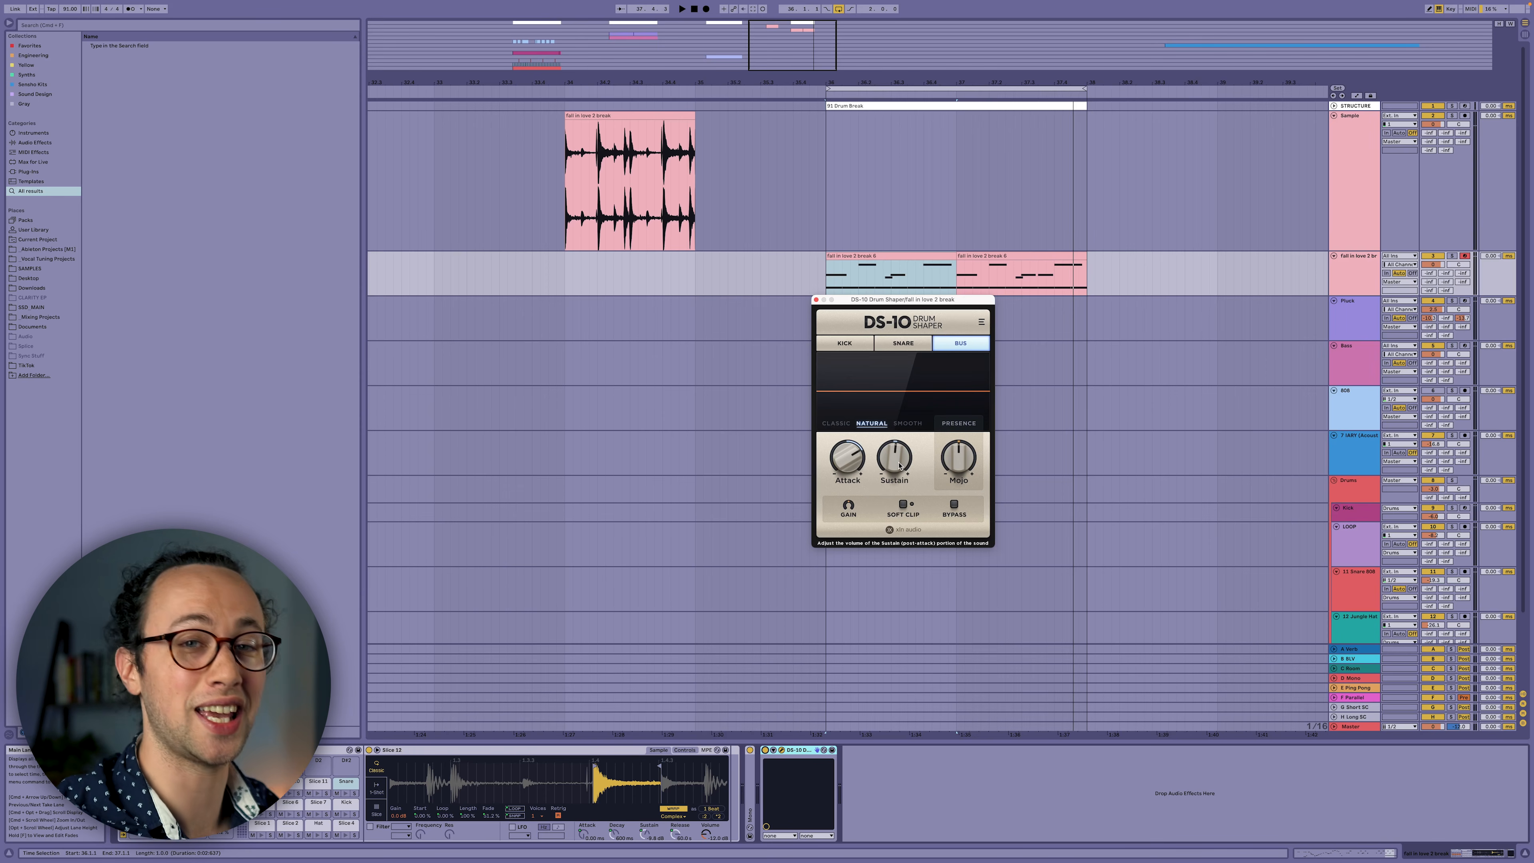
{"action": "key", "text": "space"}
{"action": "left_click_drag", "start_coordinate": [898, 462], "coordinate": [912, 378]}
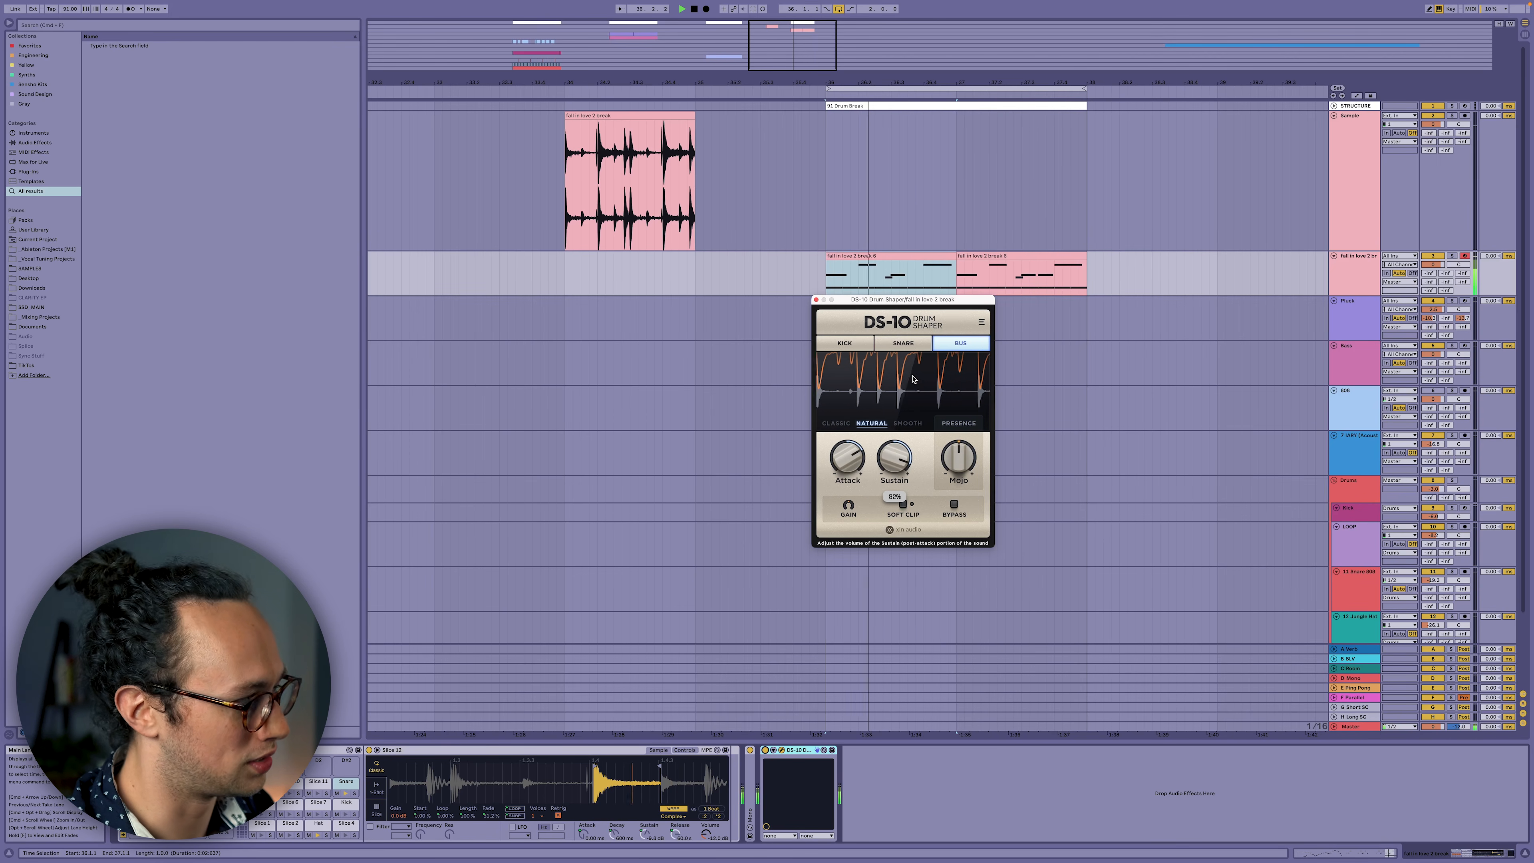
Reset the break's DS-10 Sustain to its default and stop playback.
{"action": "double_click", "coordinate": [899, 462]}
{"action": "key", "text": "space"}
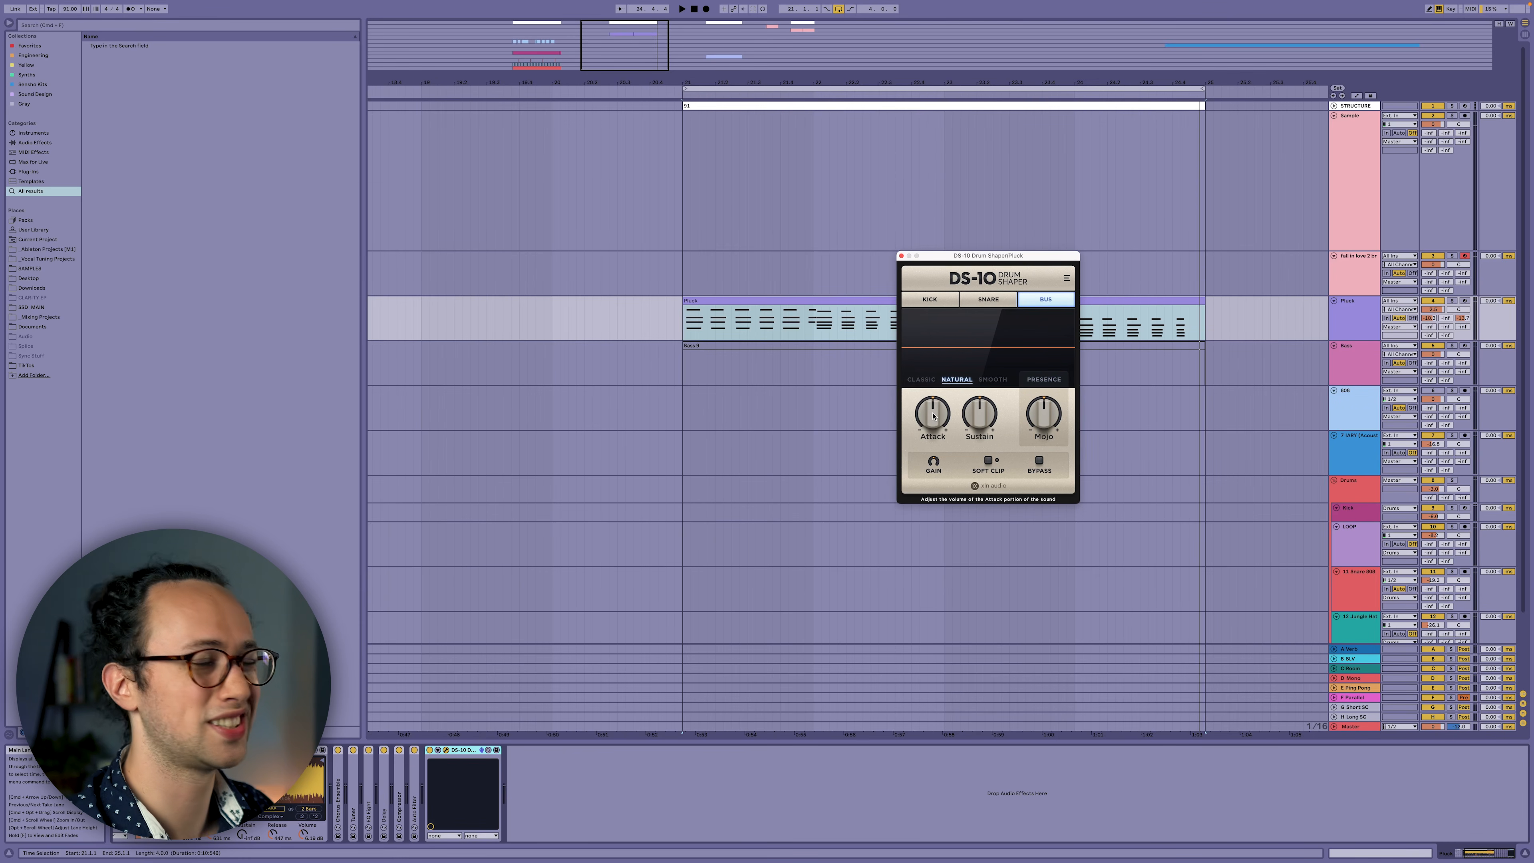
Play the pluck from bar 21, lowering DS-10 Attack to about -34% and turning Sustain down.
{"action": "key", "text": "space"}
{"action": "left_click_drag", "start_coordinate": [944, 417], "coordinate": [919, 458]}
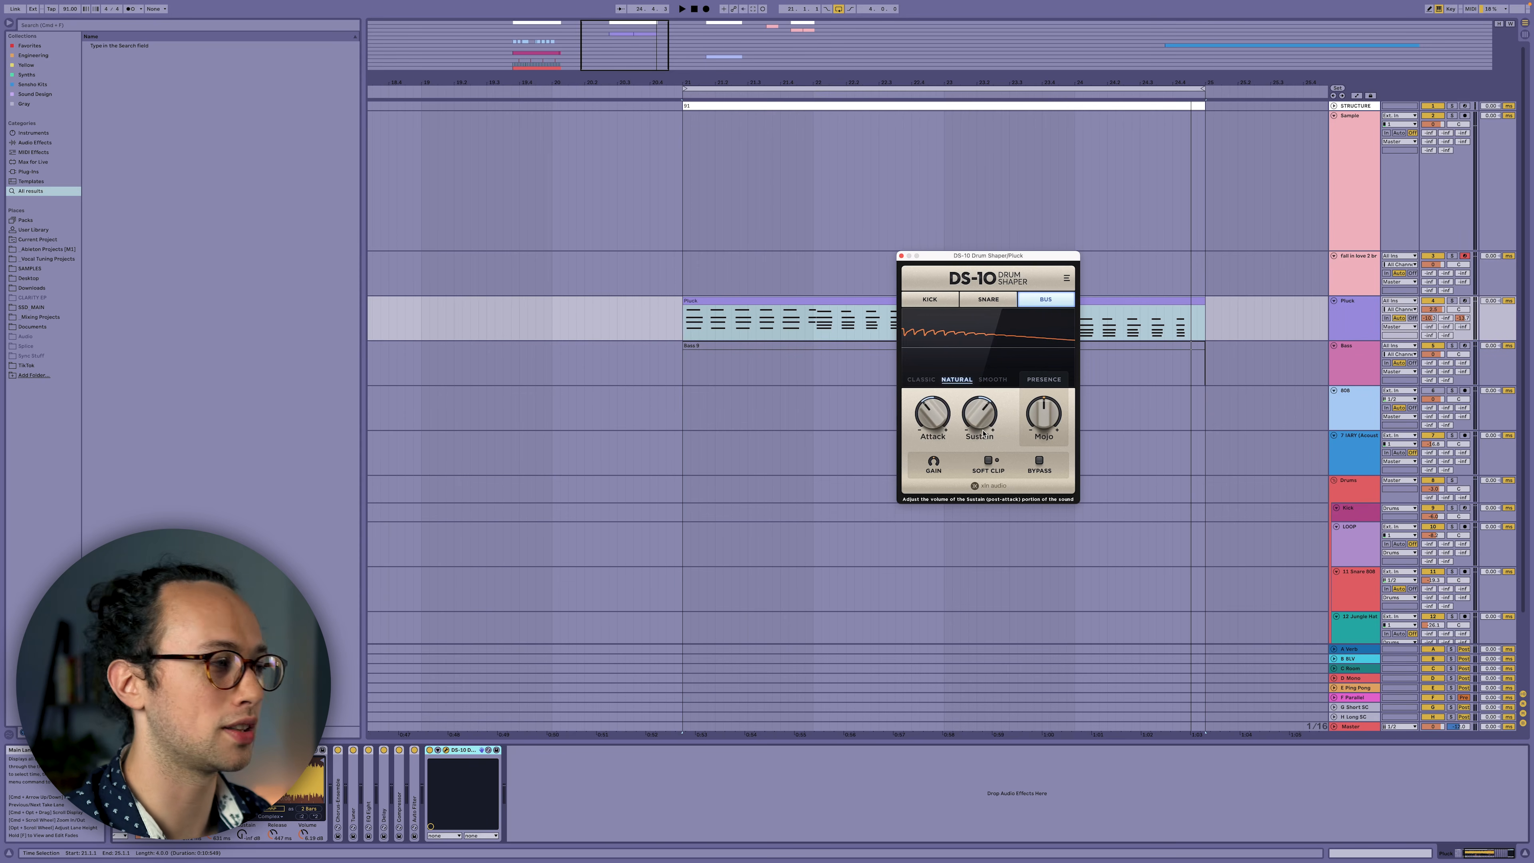
{"action": "key", "text": "space"}
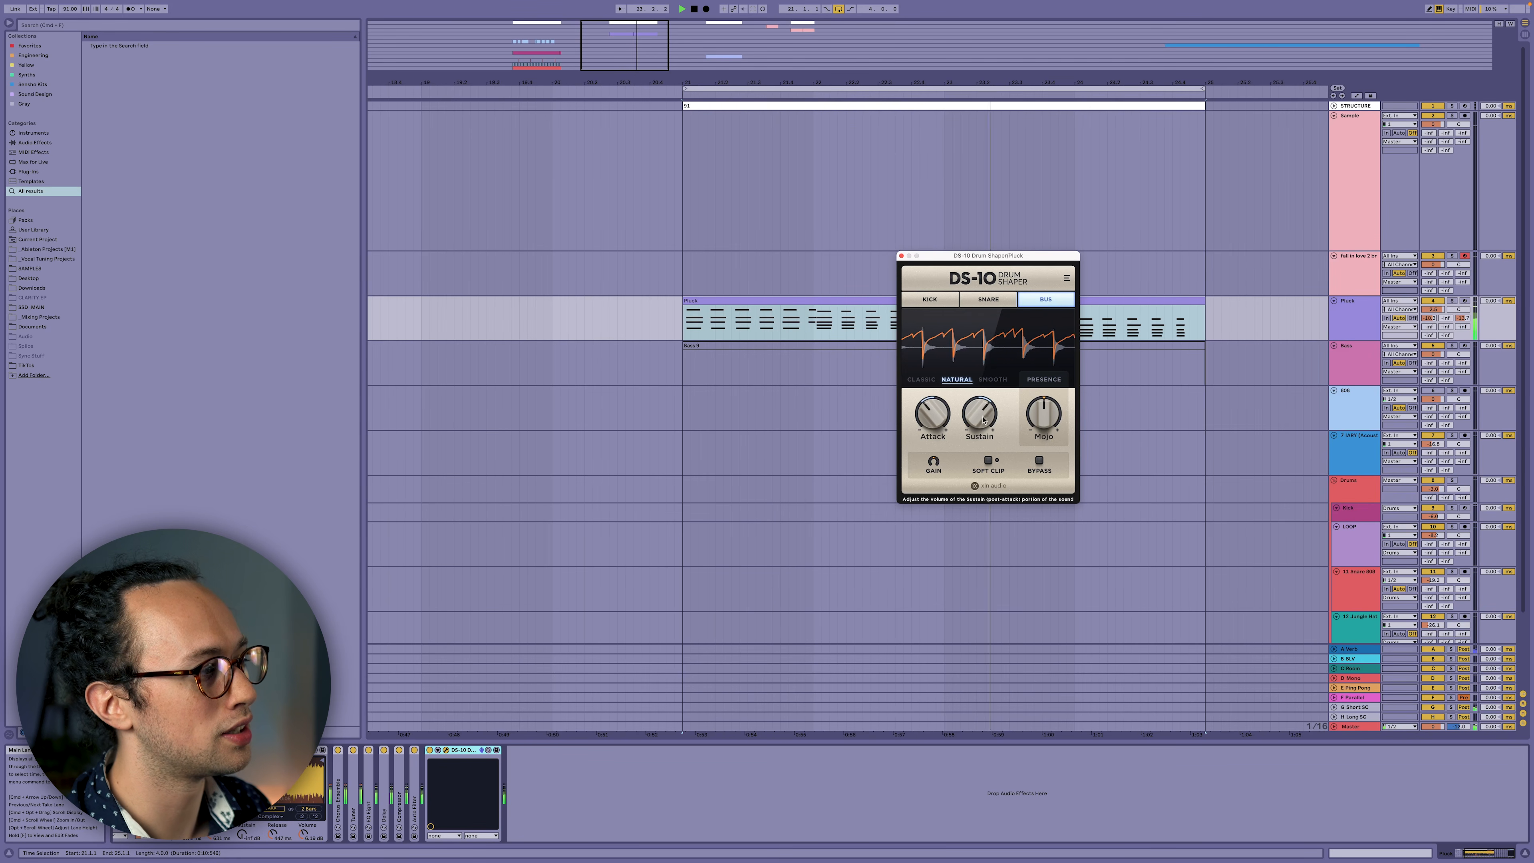
{"action": "left_click_drag", "start_coordinate": [983, 425], "coordinate": [945, 526]}
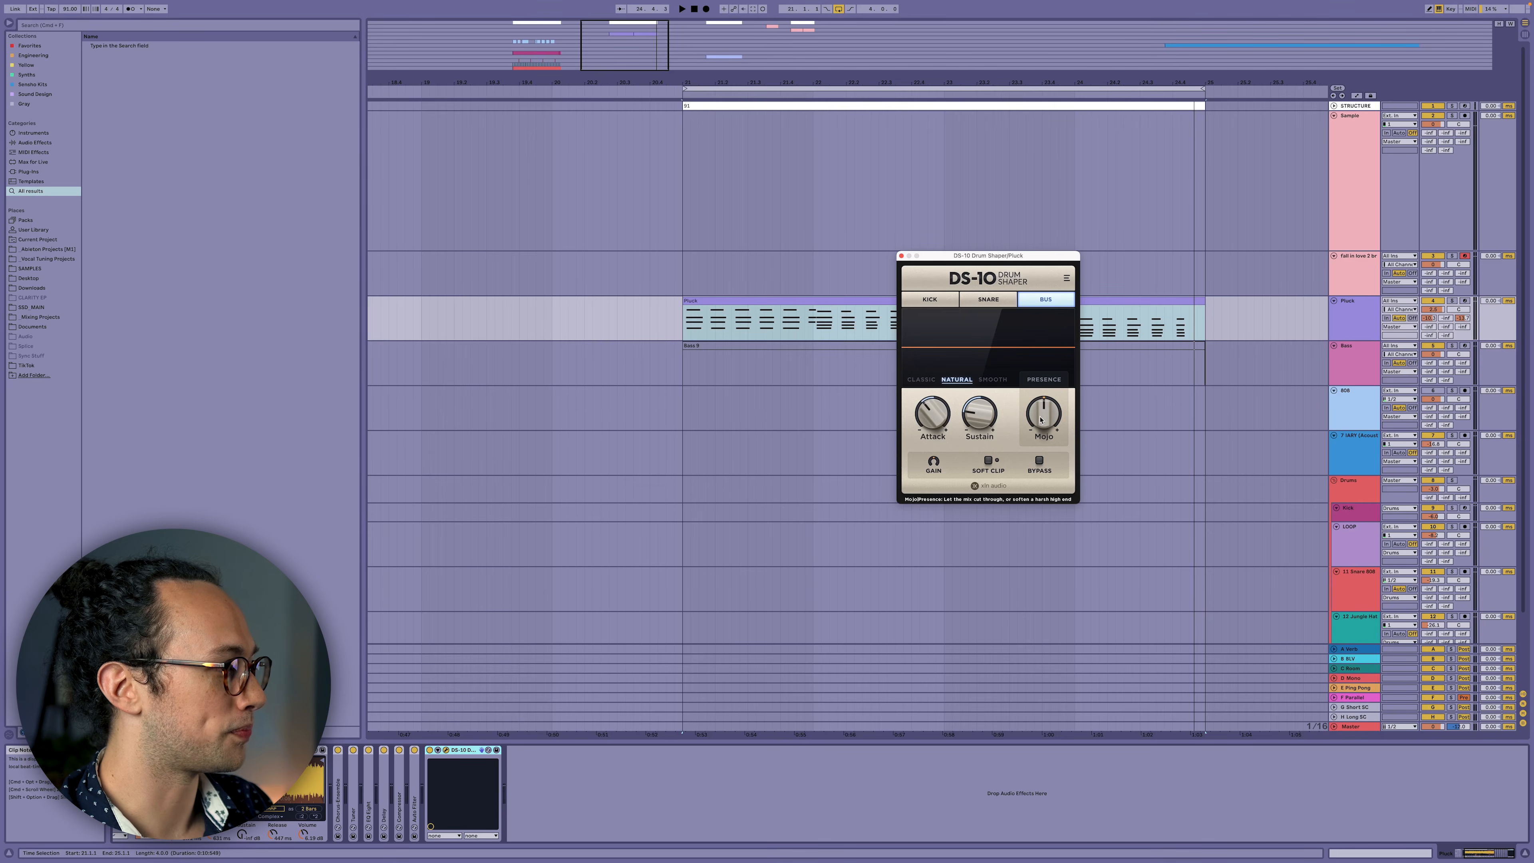
Play the pluck, try Mojo at 42%, raise Attack to 38%, then set Mojo to -36%.
{"action": "key", "text": "space"}
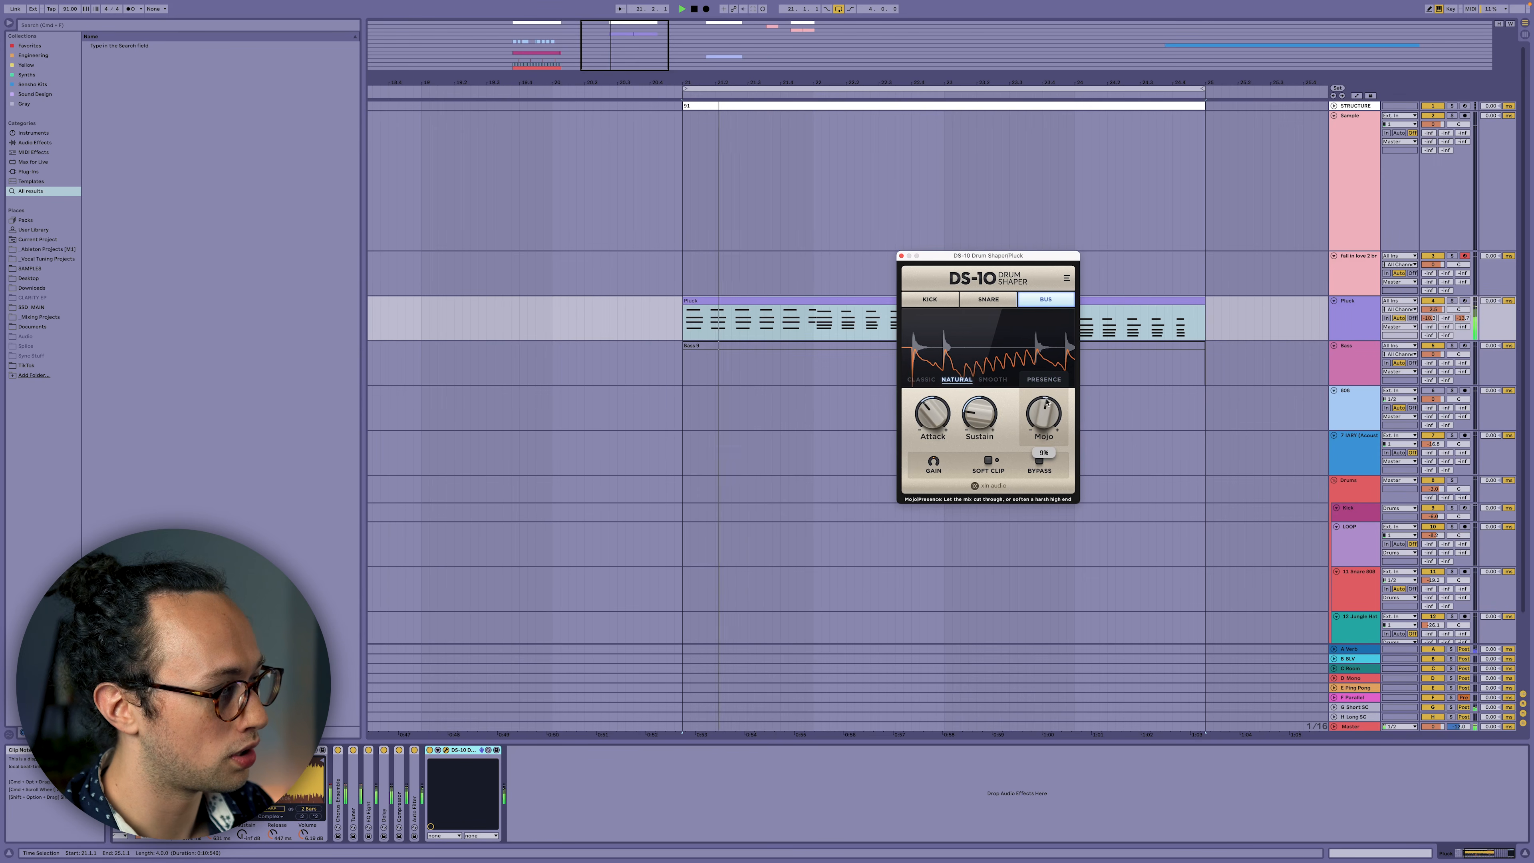
{"action": "left_click_drag", "start_coordinate": [1043, 424], "coordinate": [1056, 358]}
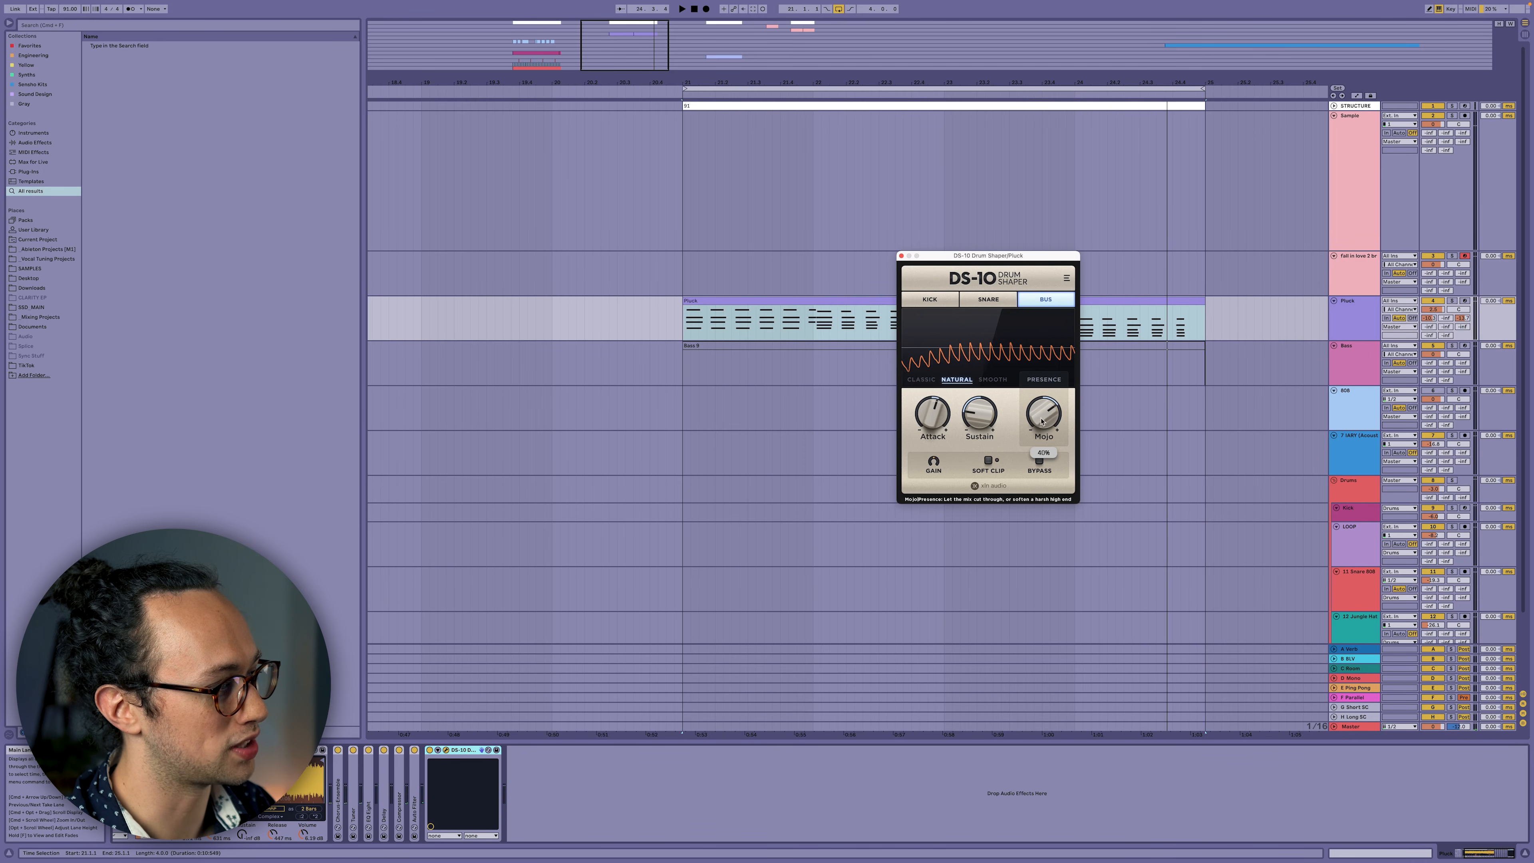
{"action": "left_click_drag", "start_coordinate": [930, 421], "coordinate": [934, 381]}
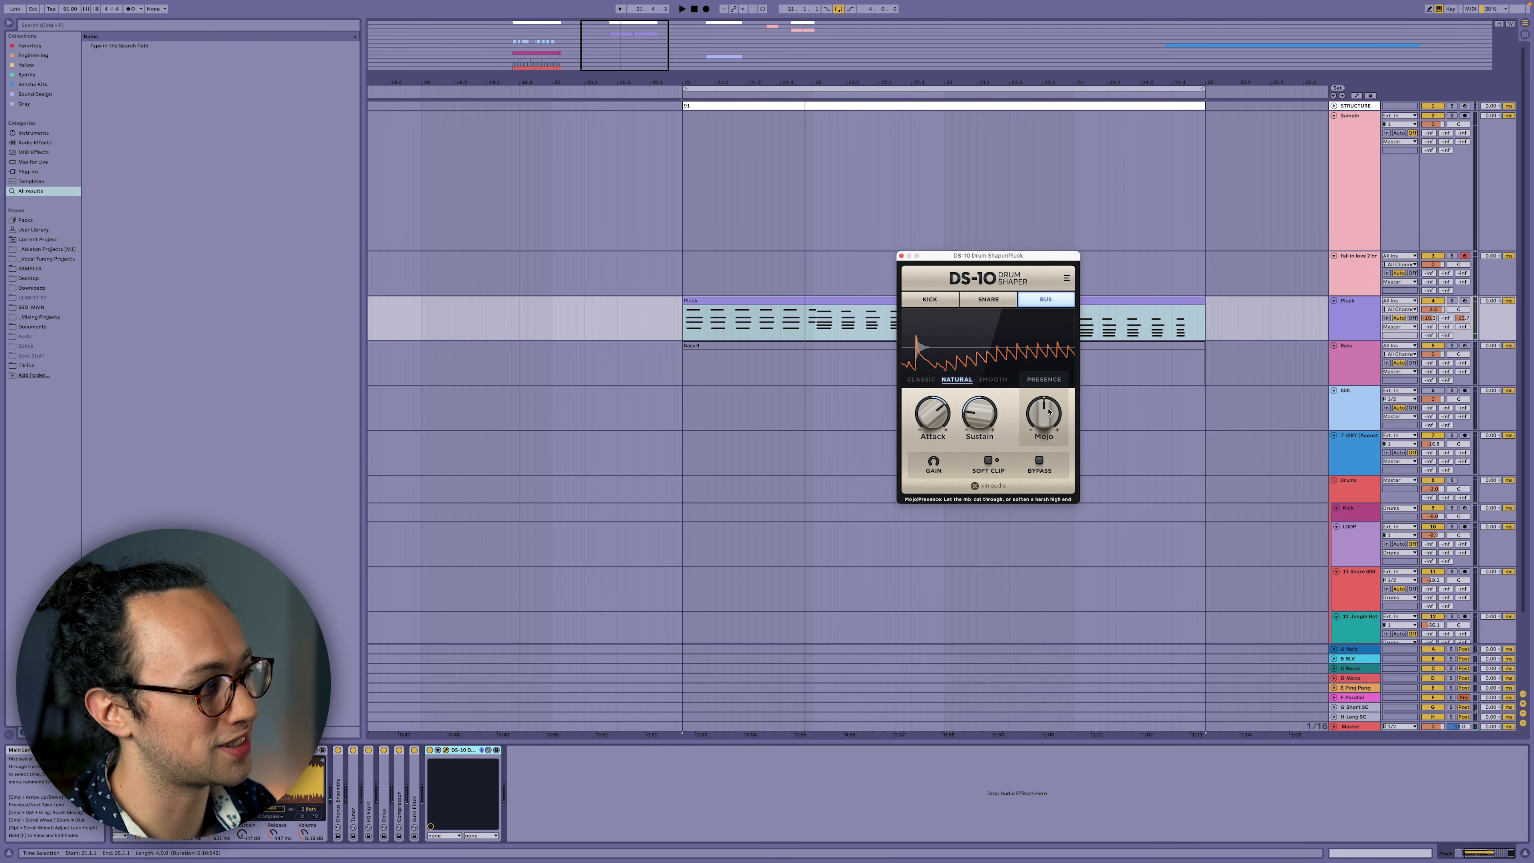
{"action": "left_click_drag", "start_coordinate": [1048, 411], "coordinate": [1028, 454]}
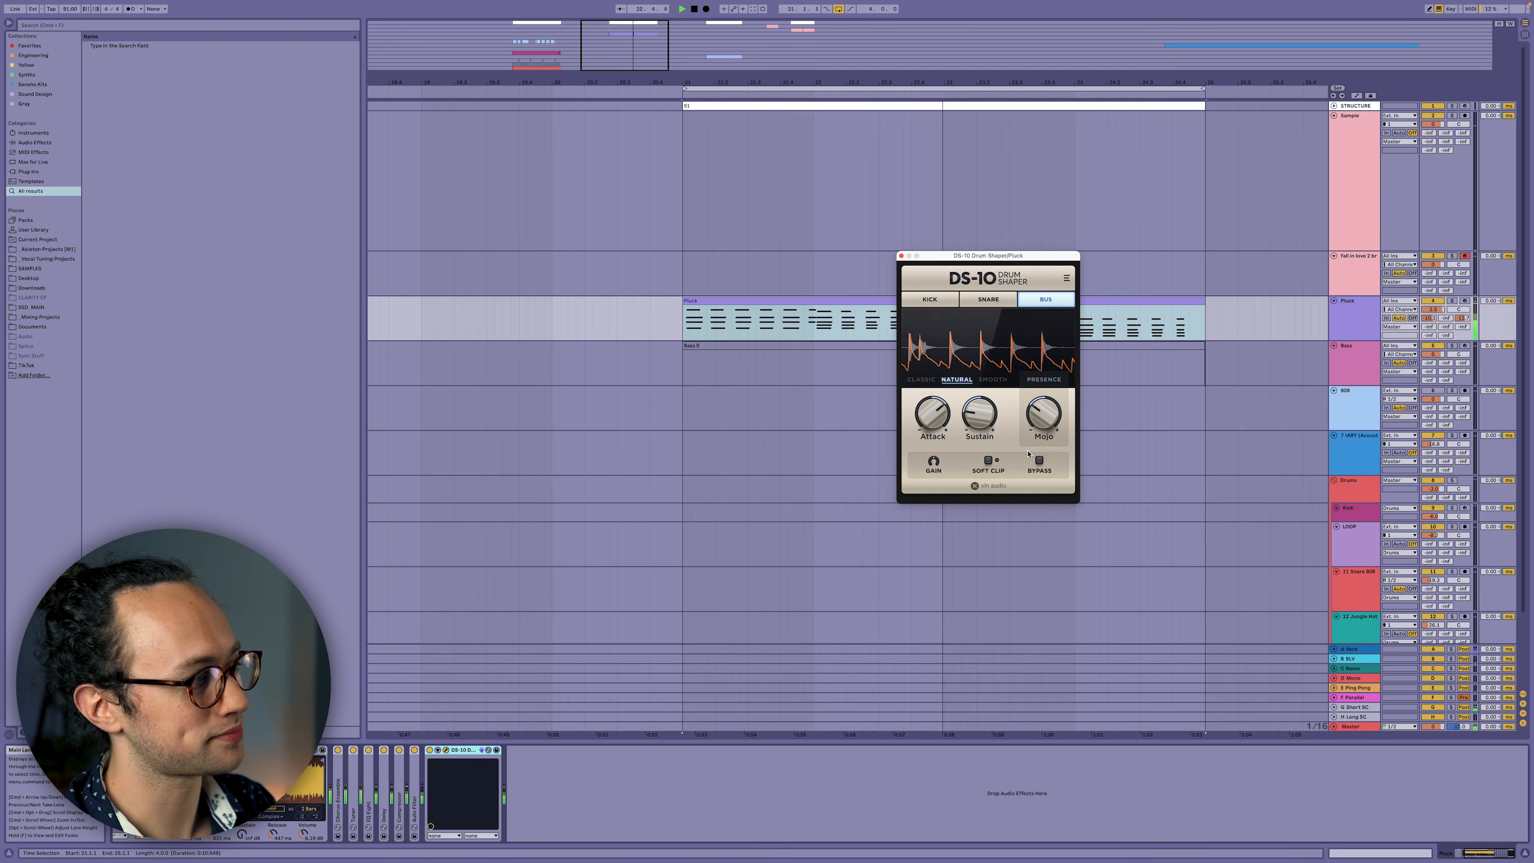
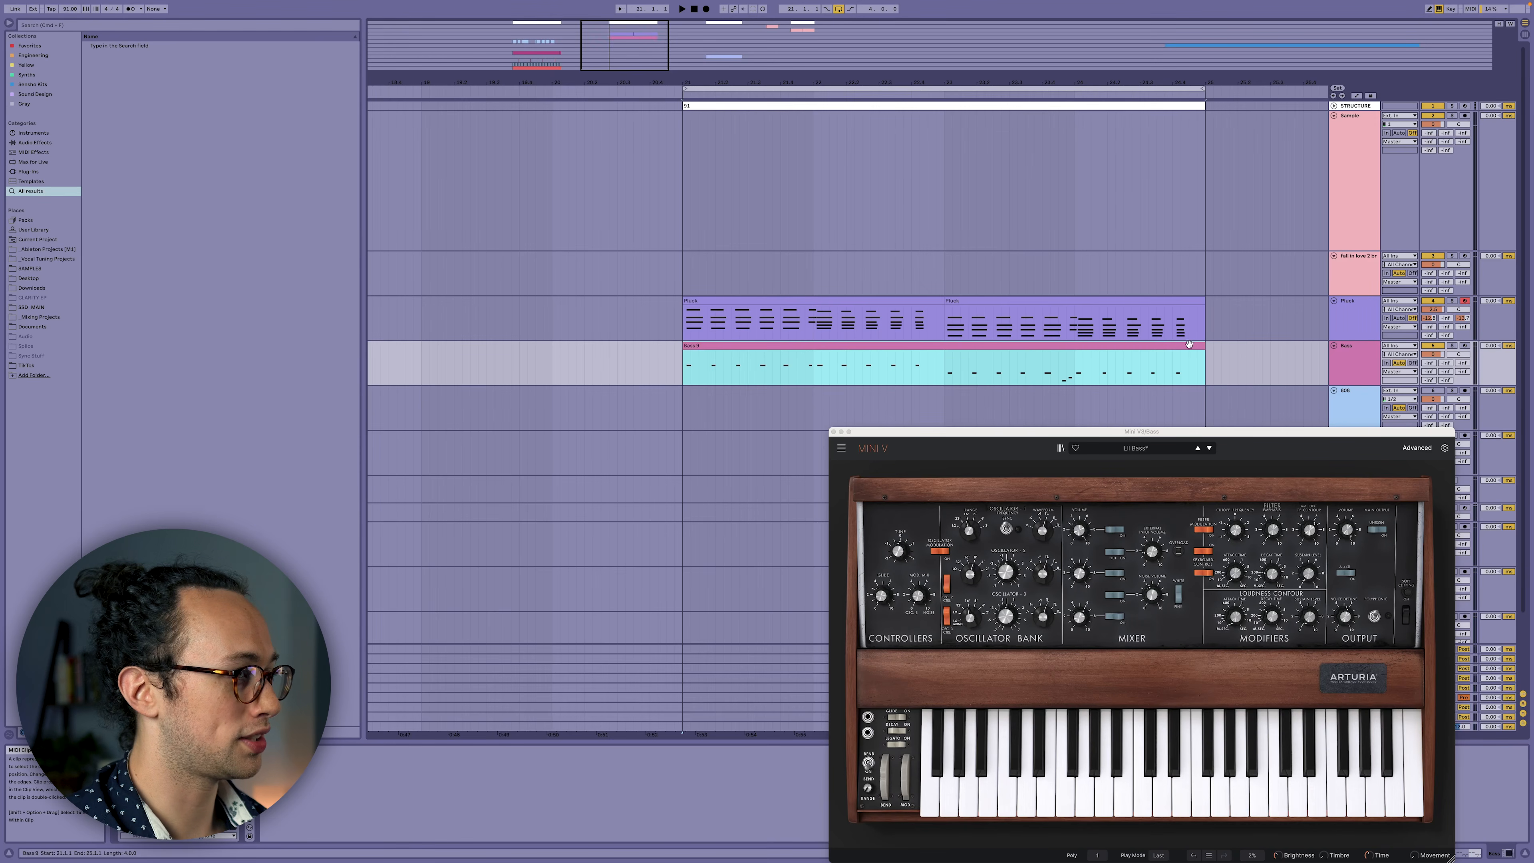
Start the arrangement playing and insert a DS-10 Drum Shaper on the Bass track.
{"action": "left_click", "coordinate": [1451, 347]}
{"action": "key", "text": "space"}
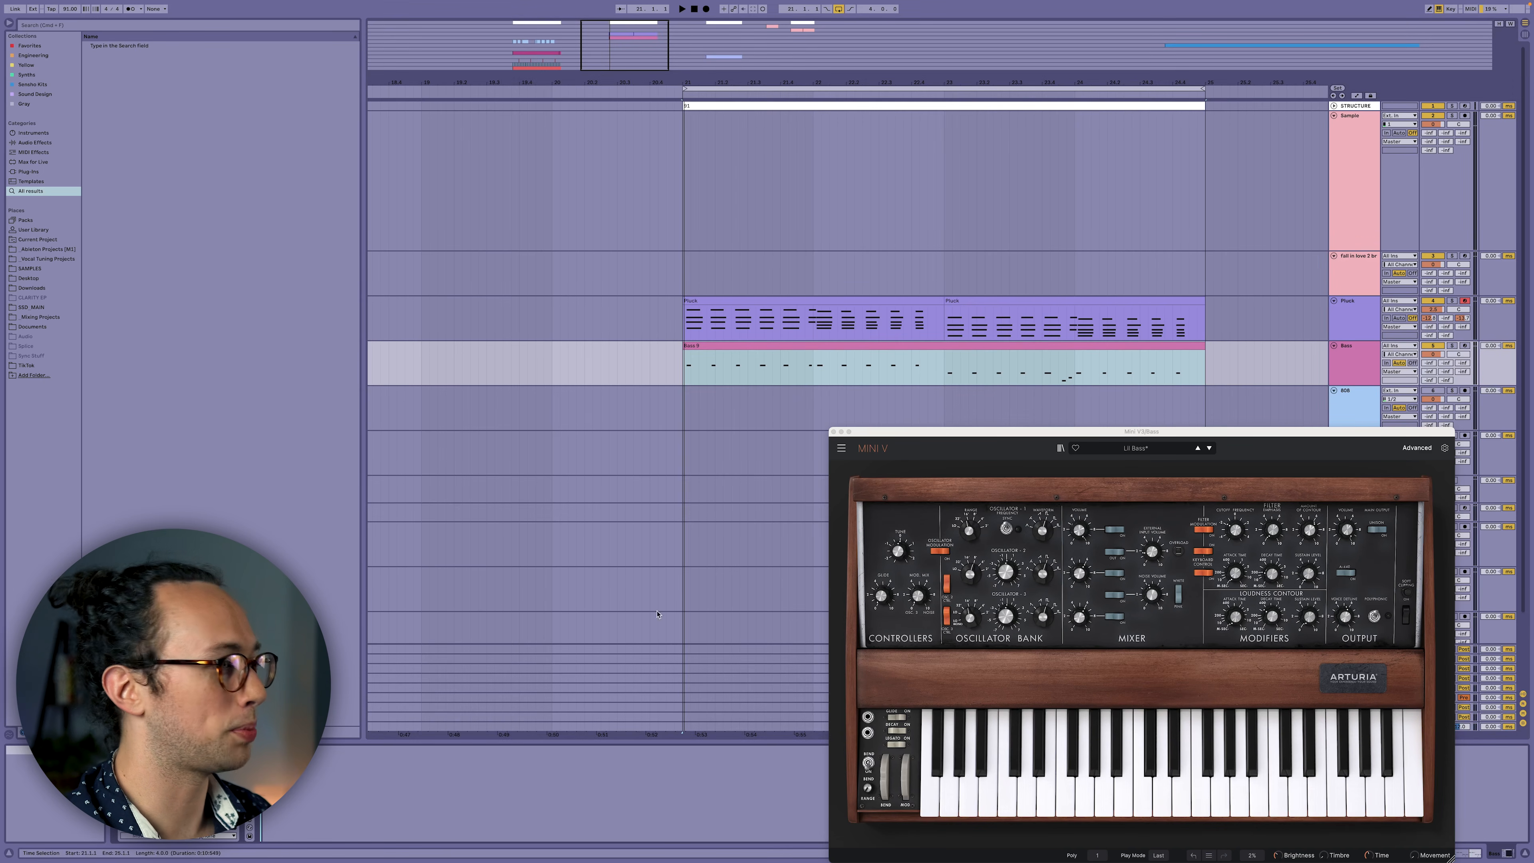
{"action": "left_click", "coordinate": [1372, 372]}
{"action": "left_click", "coordinate": [647, 781]}
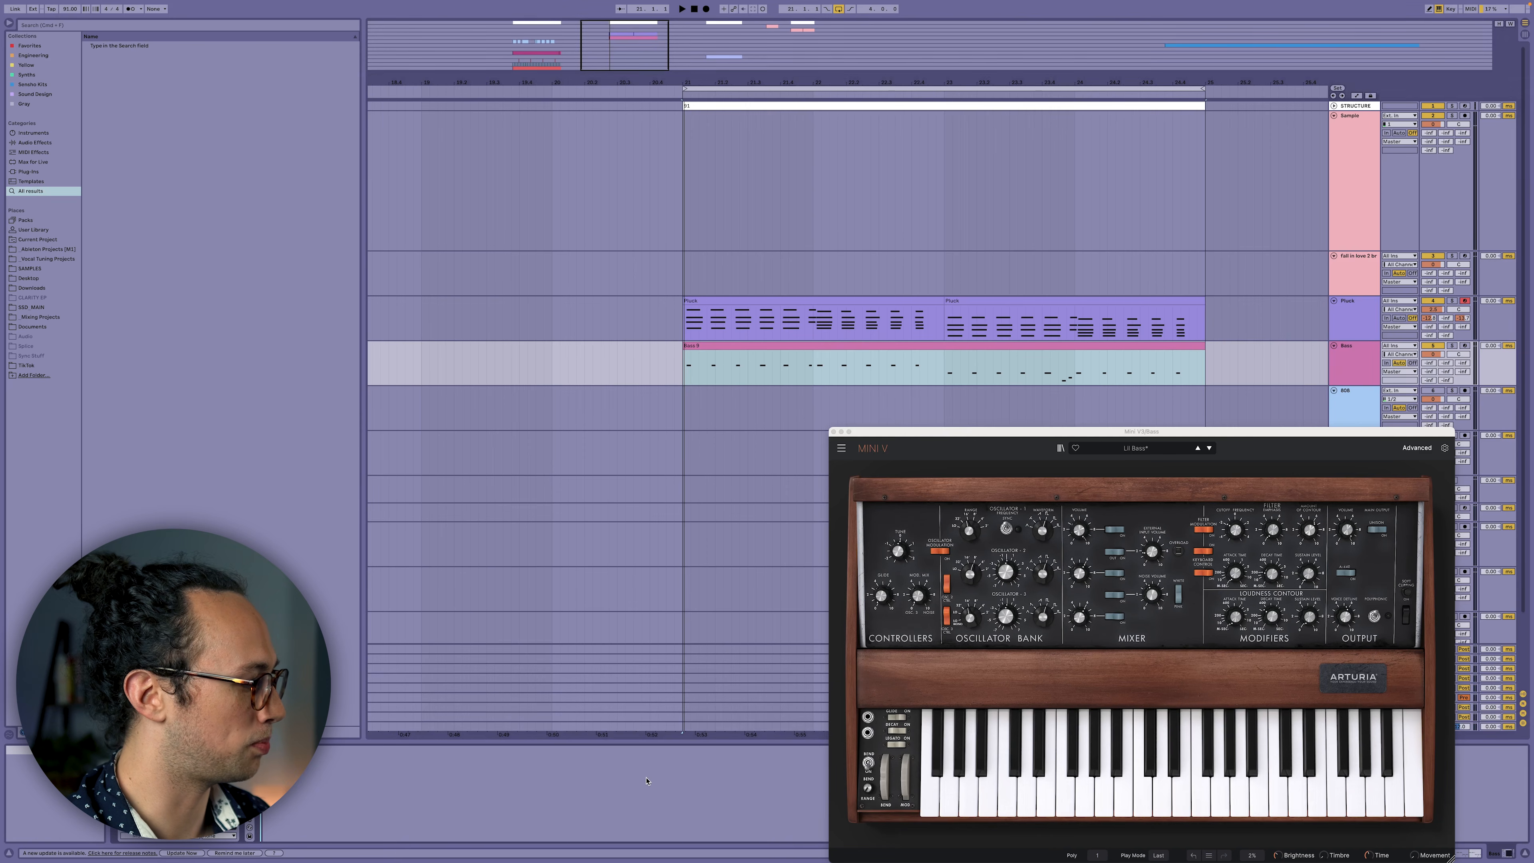
{"action": "key", "text": "super+v"}
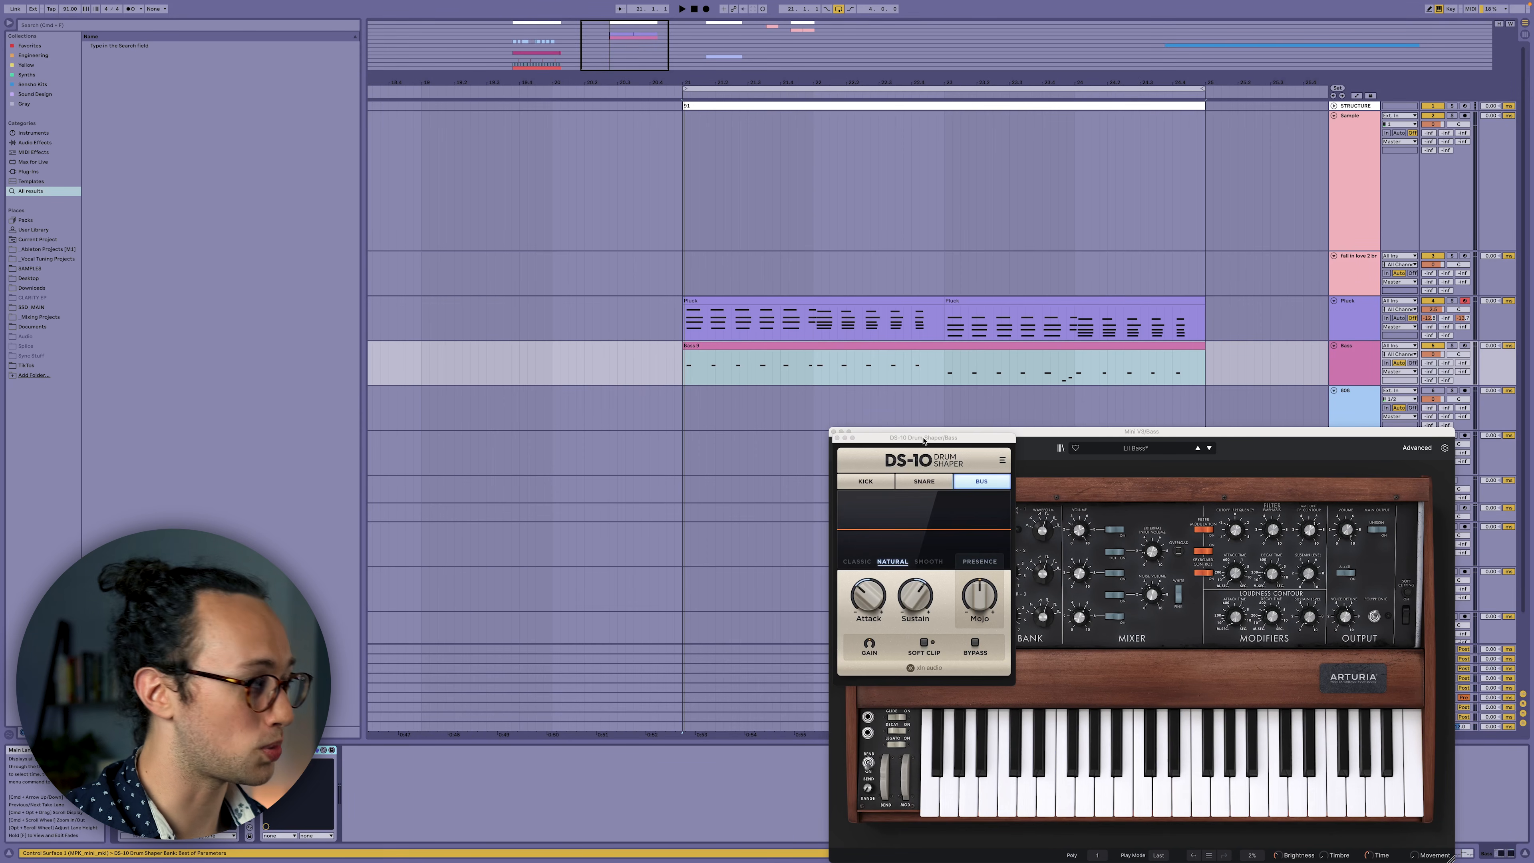
Move the DS-10 window aside, then solo and play the Bass track.
{"action": "left_click_drag", "start_coordinate": [926, 442], "coordinate": [921, 395]}
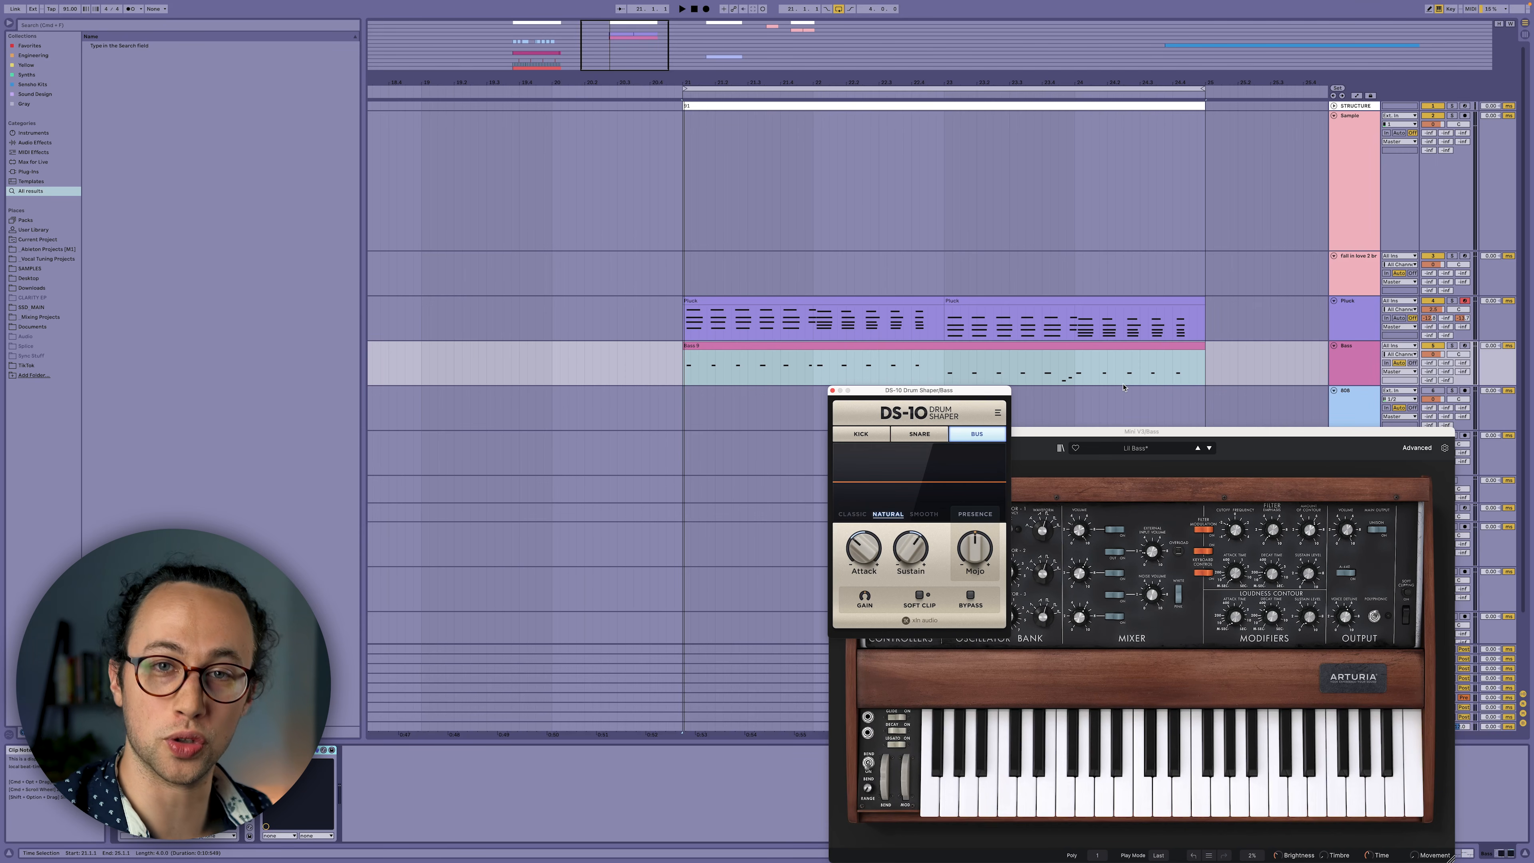
{"action": "left_click", "coordinate": [1175, 367]}
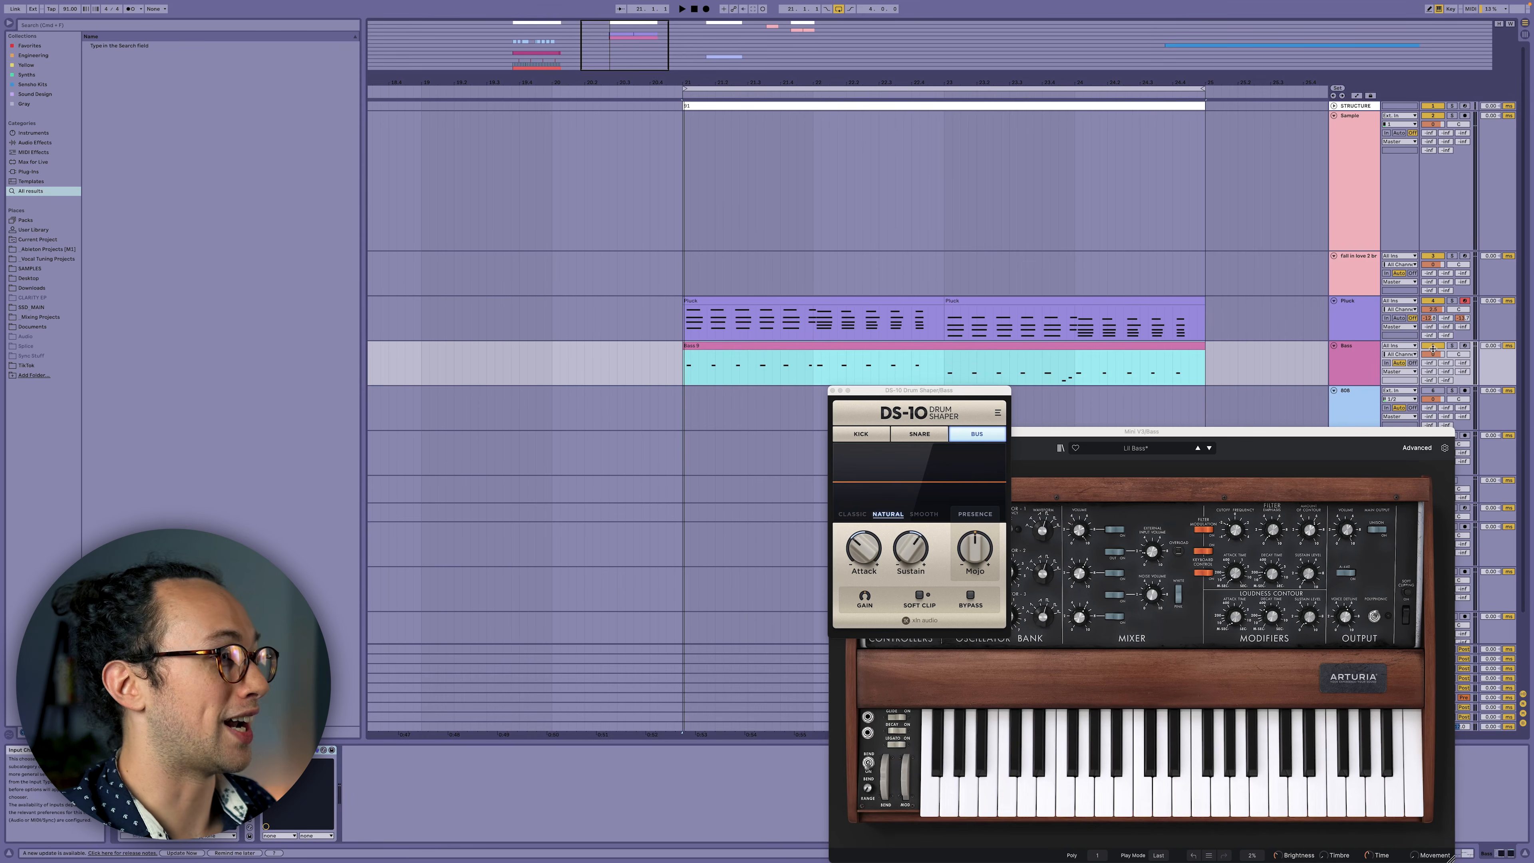
{"action": "left_click", "coordinate": [1452, 346]}
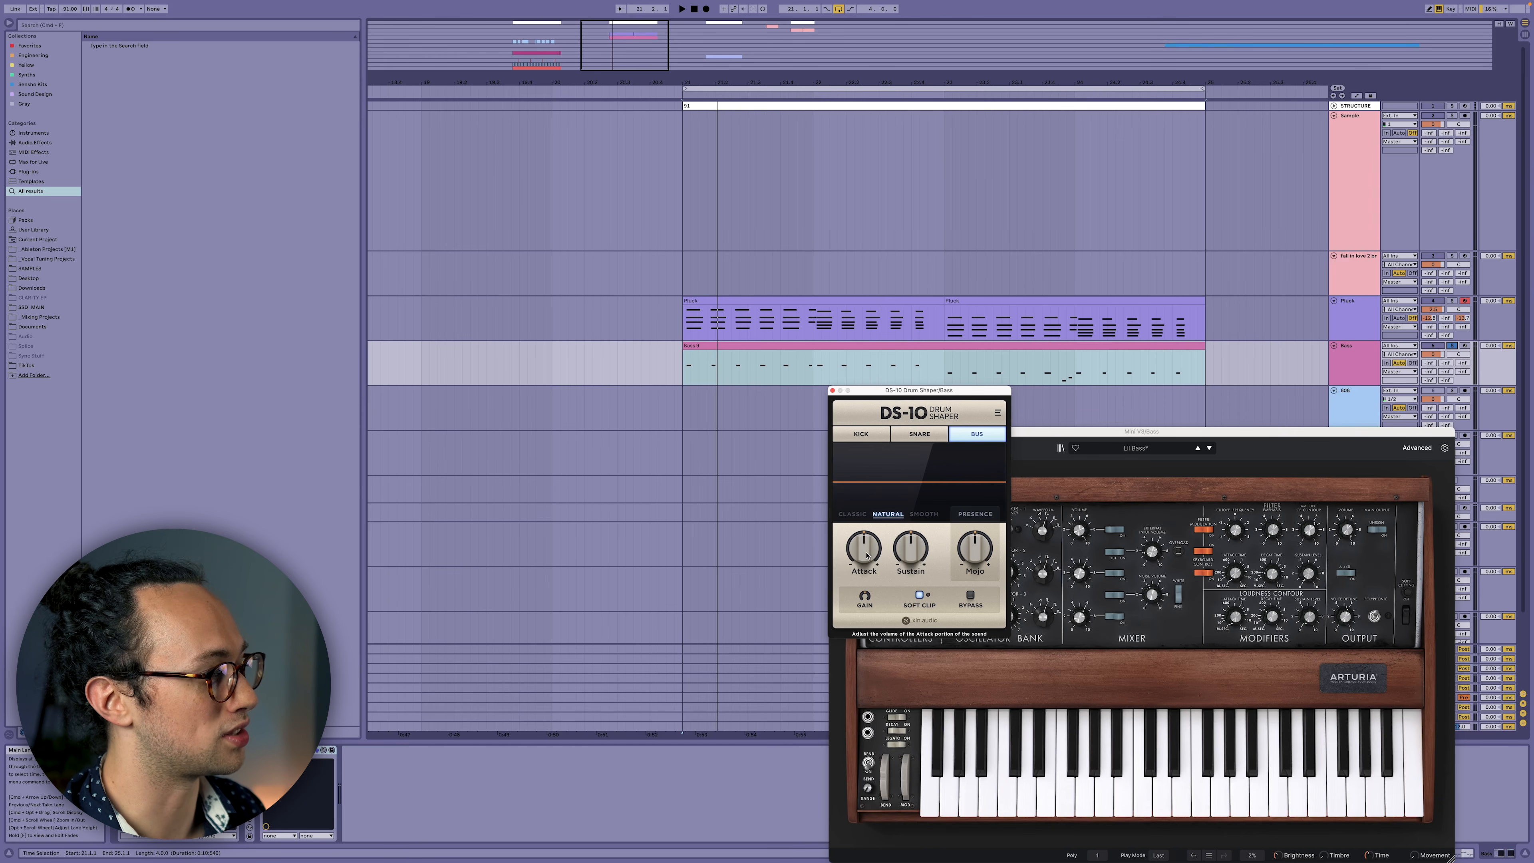
{"action": "key", "text": "space"}
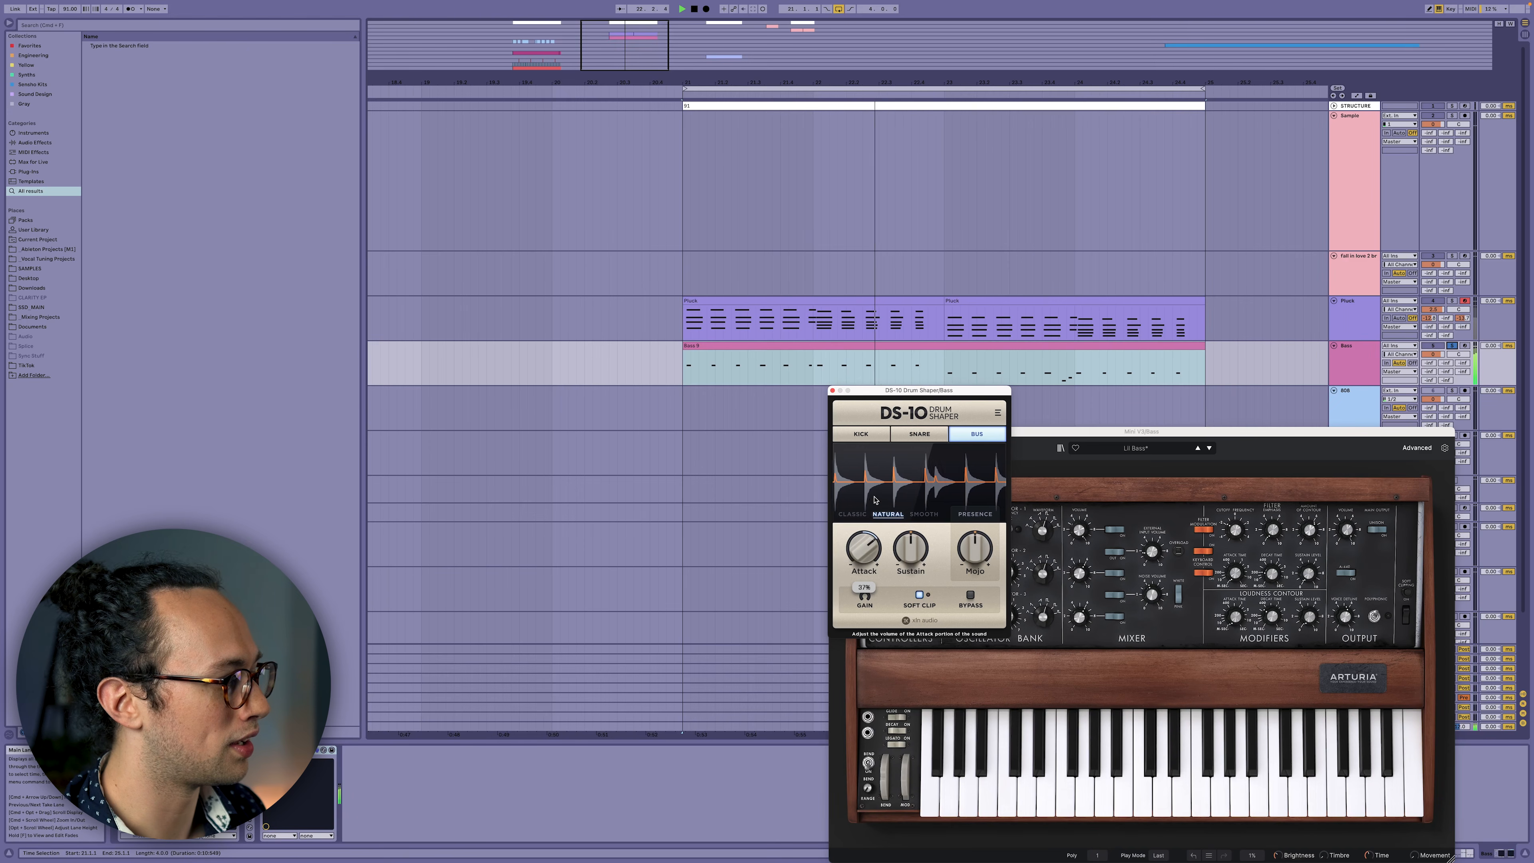
Set the bass DS-10 Sustain to -17% and Mojo to -73%, then unsolo and select Pluck.
{"action": "left_click_drag", "start_coordinate": [966, 547], "coordinate": [967, 561]}
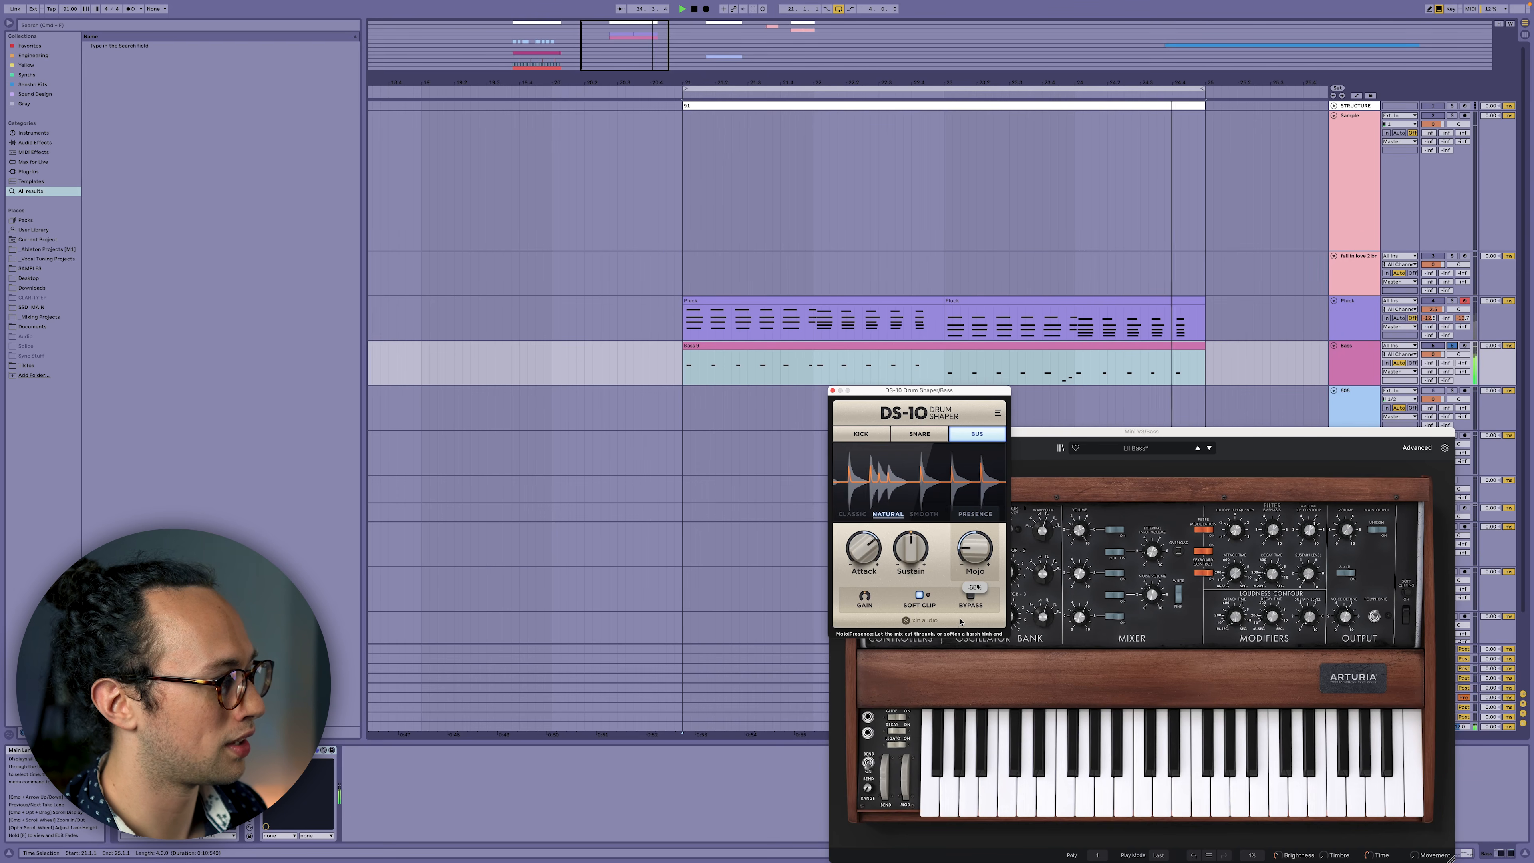
{"action": "left_click_drag", "start_coordinate": [909, 551], "coordinate": [866, 552]}
{"action": "left_click_drag", "start_coordinate": [982, 548], "coordinate": [982, 553]}
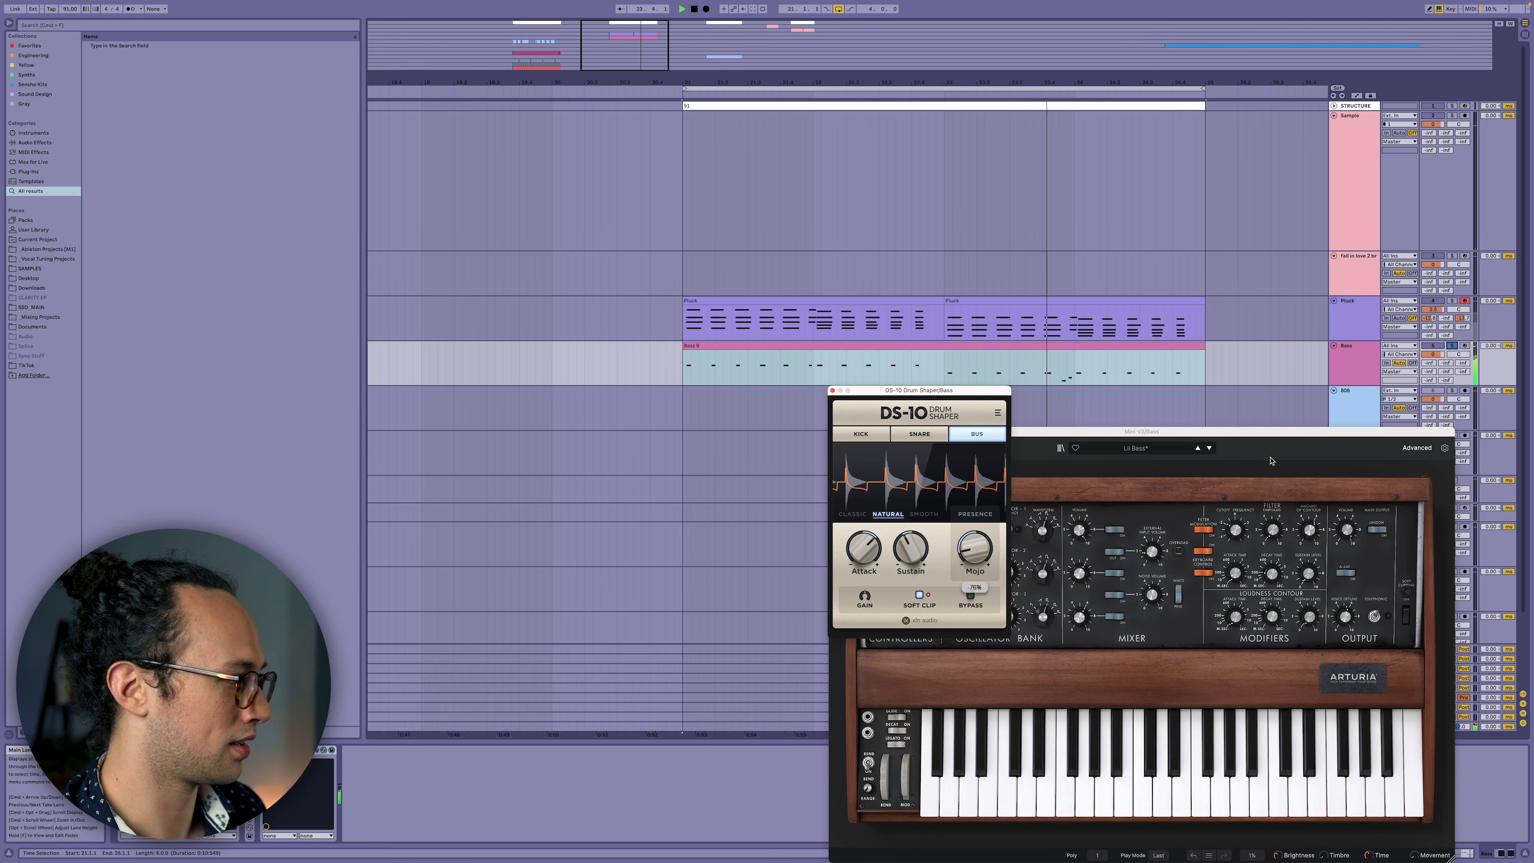
{"action": "left_click", "coordinate": [1453, 346]}
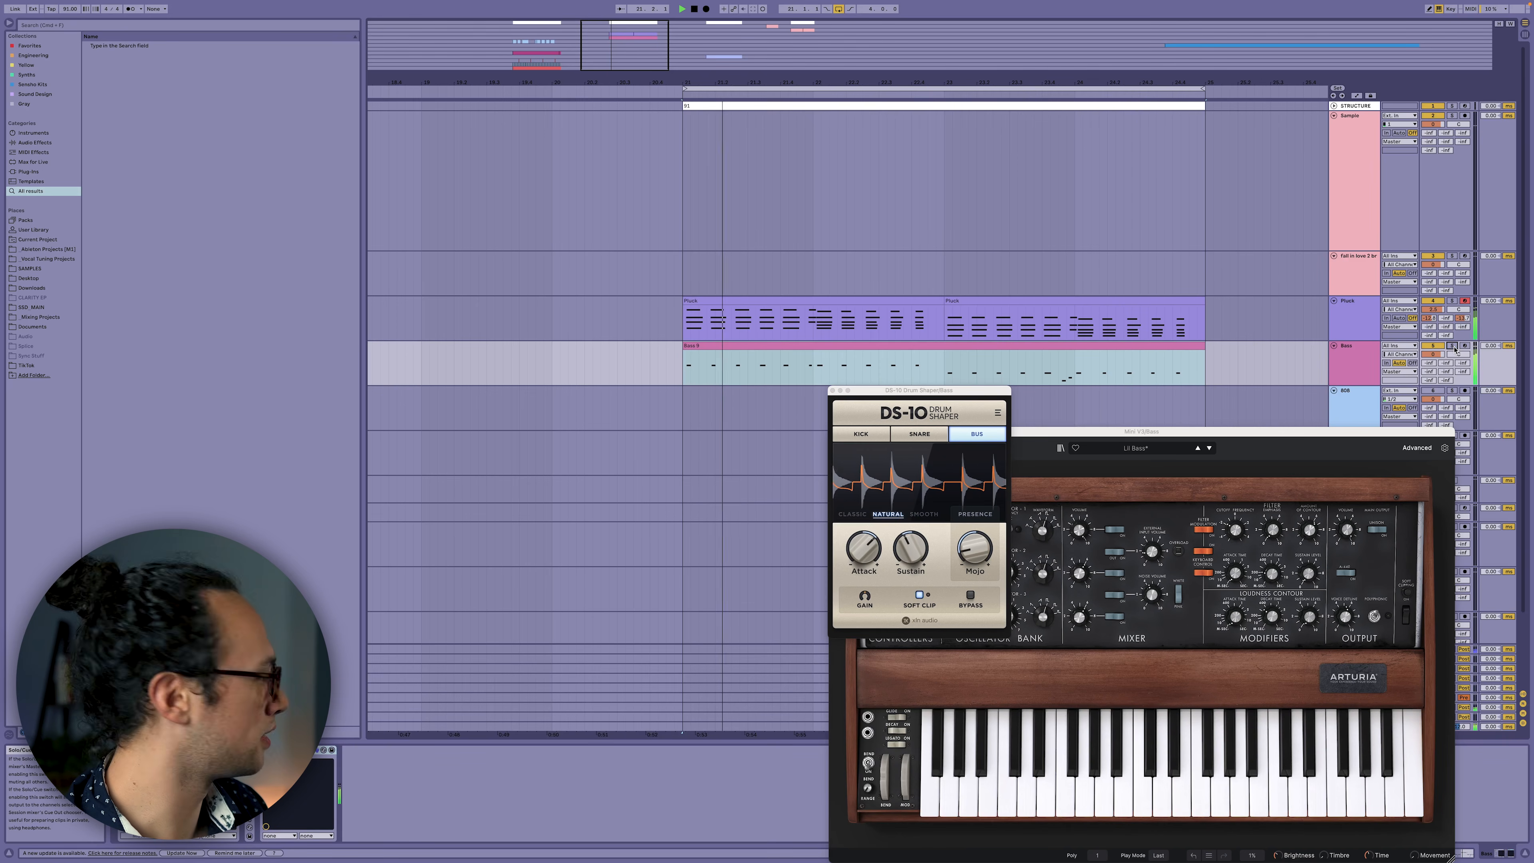
{"action": "left_click", "coordinate": [1341, 326]}
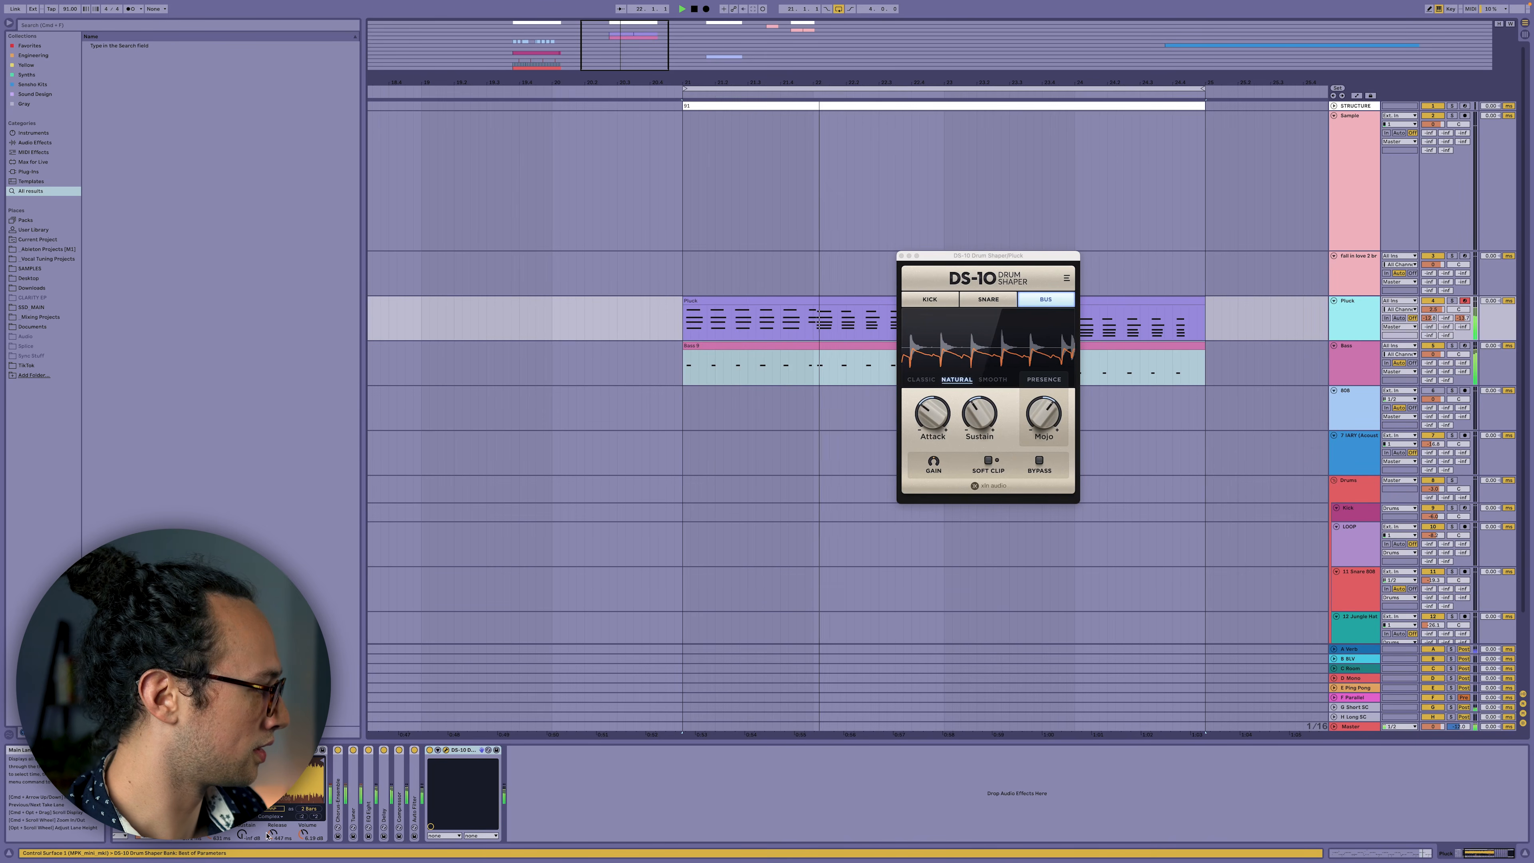
Turn off the LFO in the Pluck Simpler, then return to the Bass track.
{"action": "scroll", "coordinate": [248, 835], "scroll_direction": "left", "scroll_amount": 5}
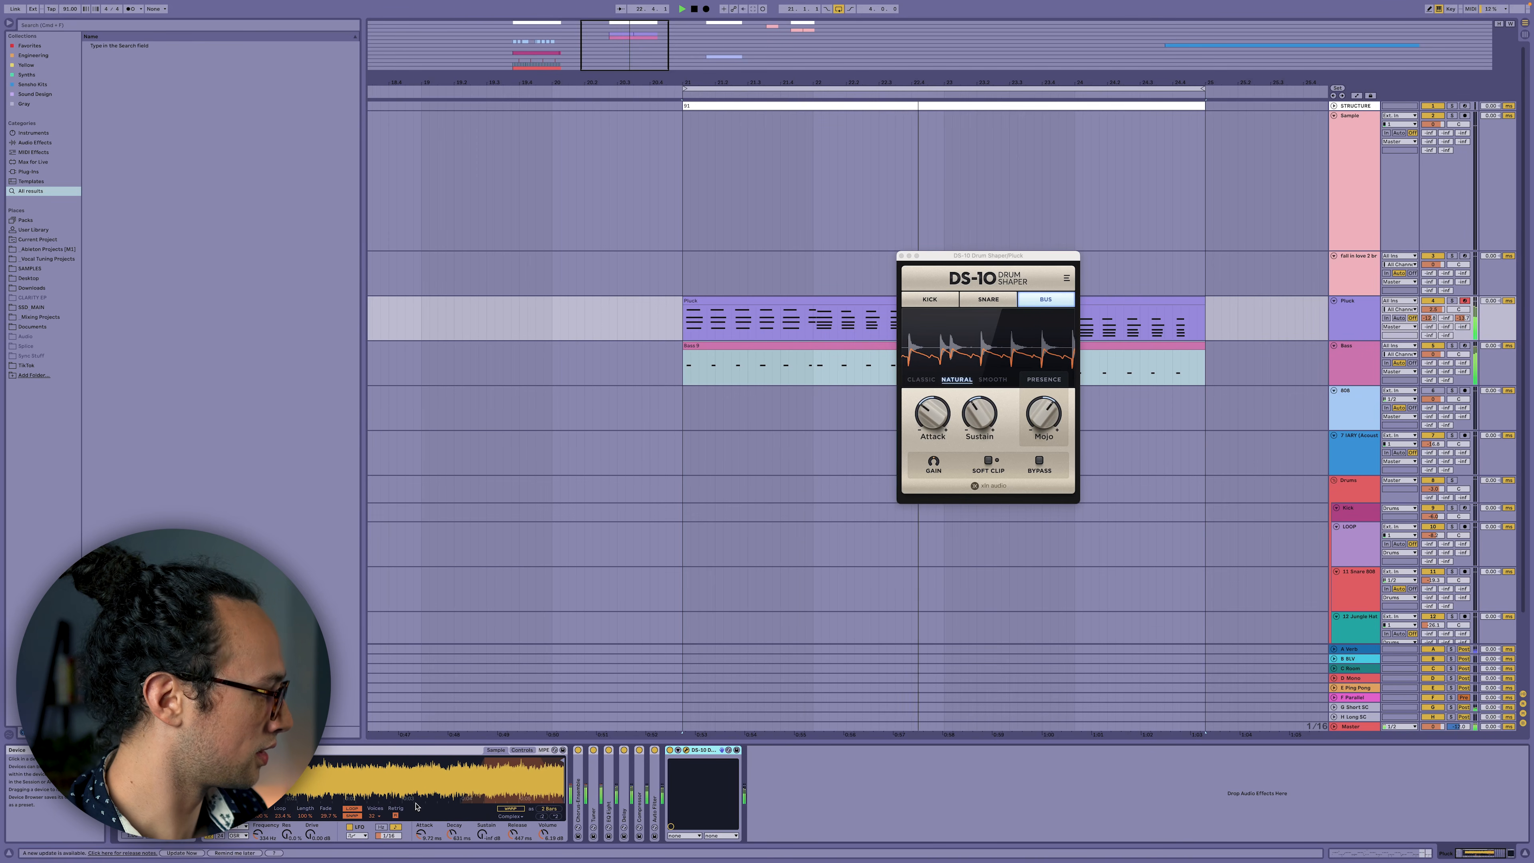
{"action": "left_click", "coordinate": [349, 826]}
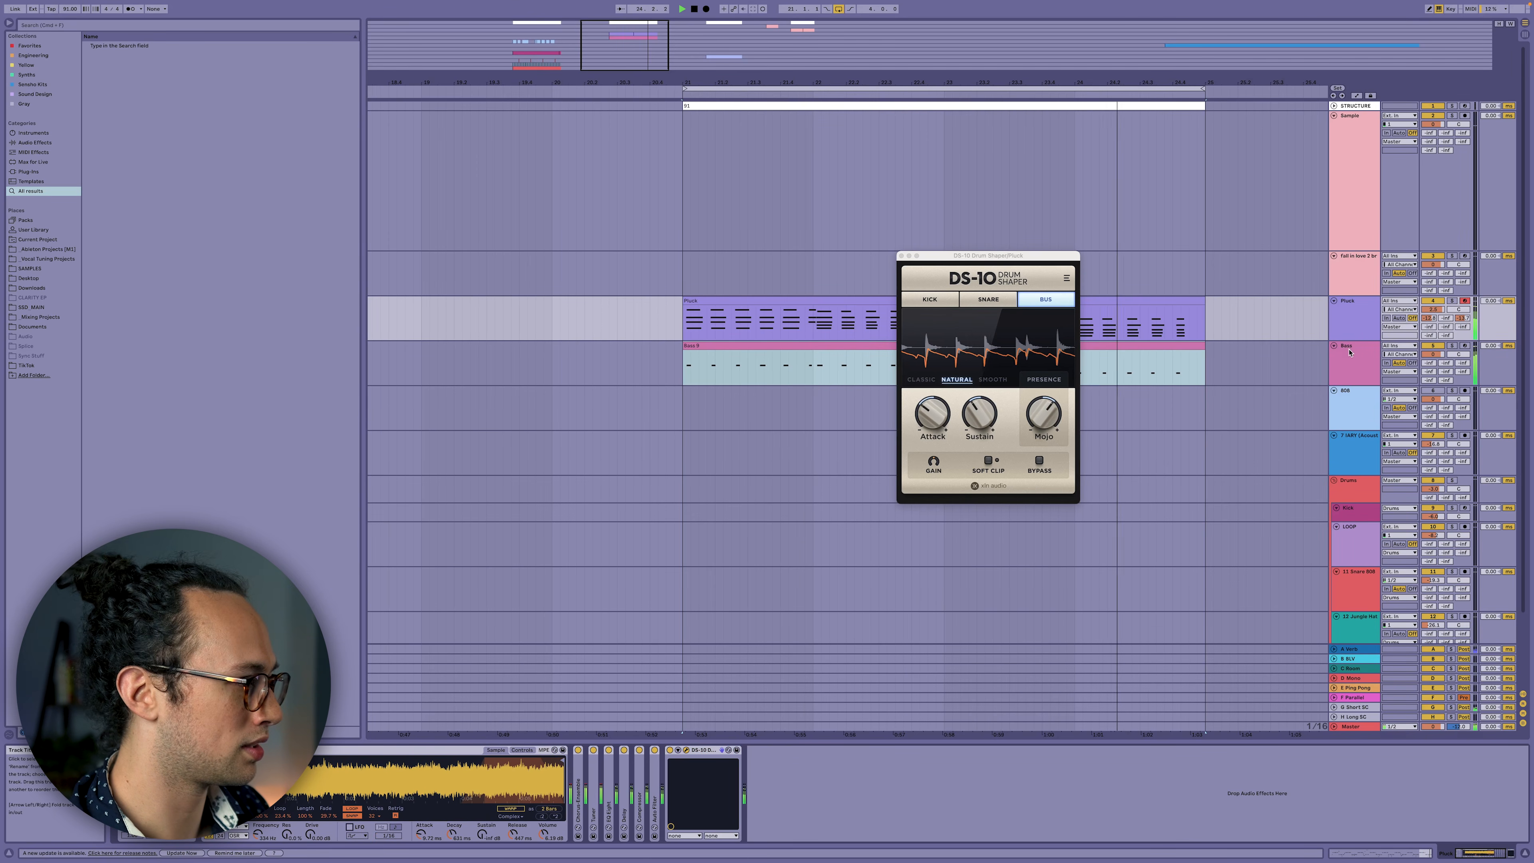
{"action": "left_click", "coordinate": [1235, 368]}
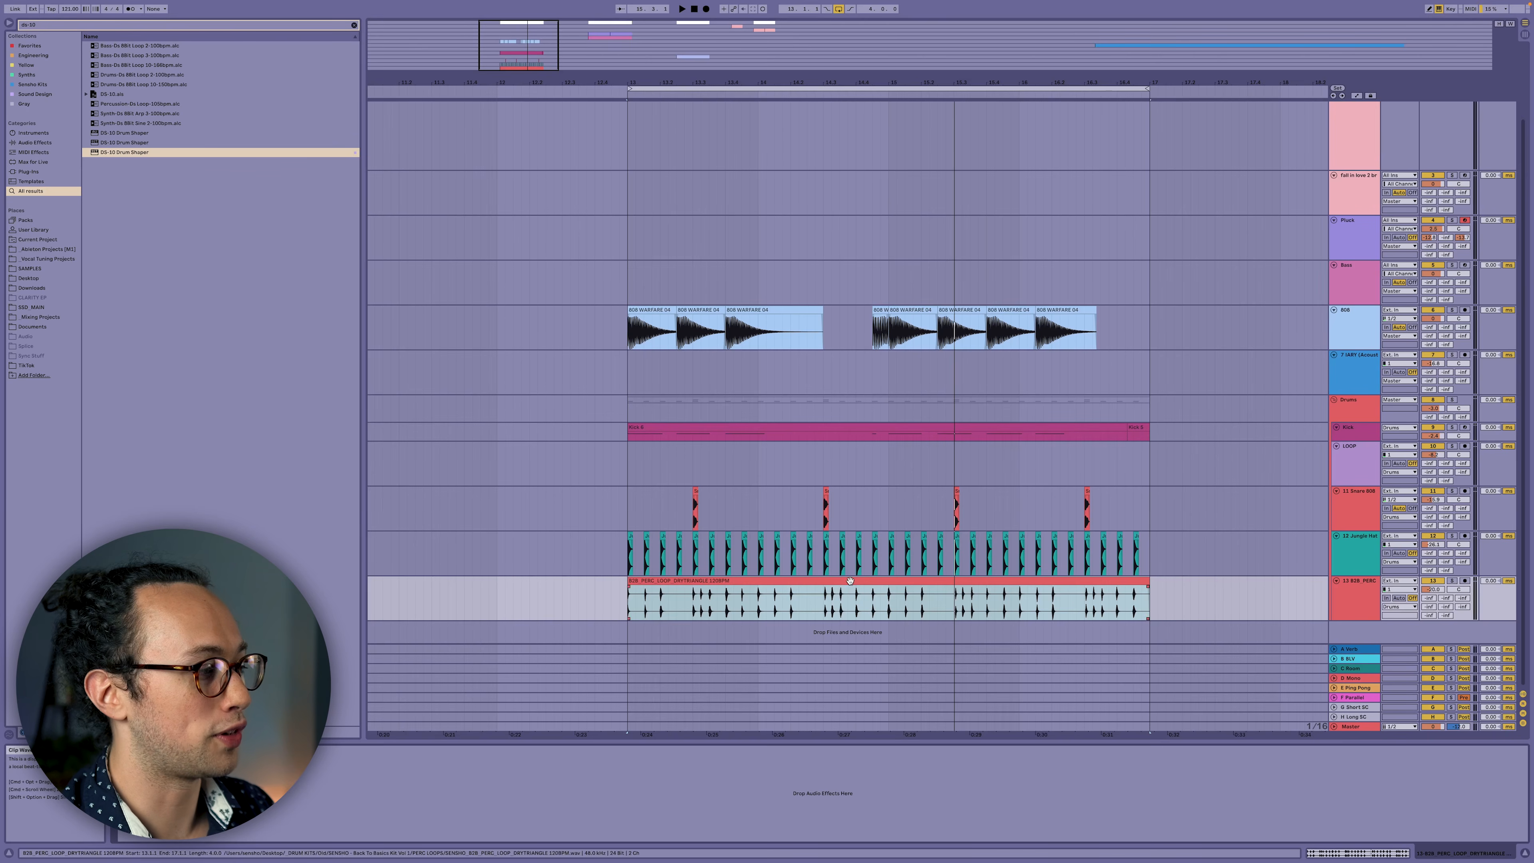
Solo and play the 13 B2B_PERC loop, then search the browser for 'ds-10'.
{"action": "left_click", "coordinate": [849, 581]}
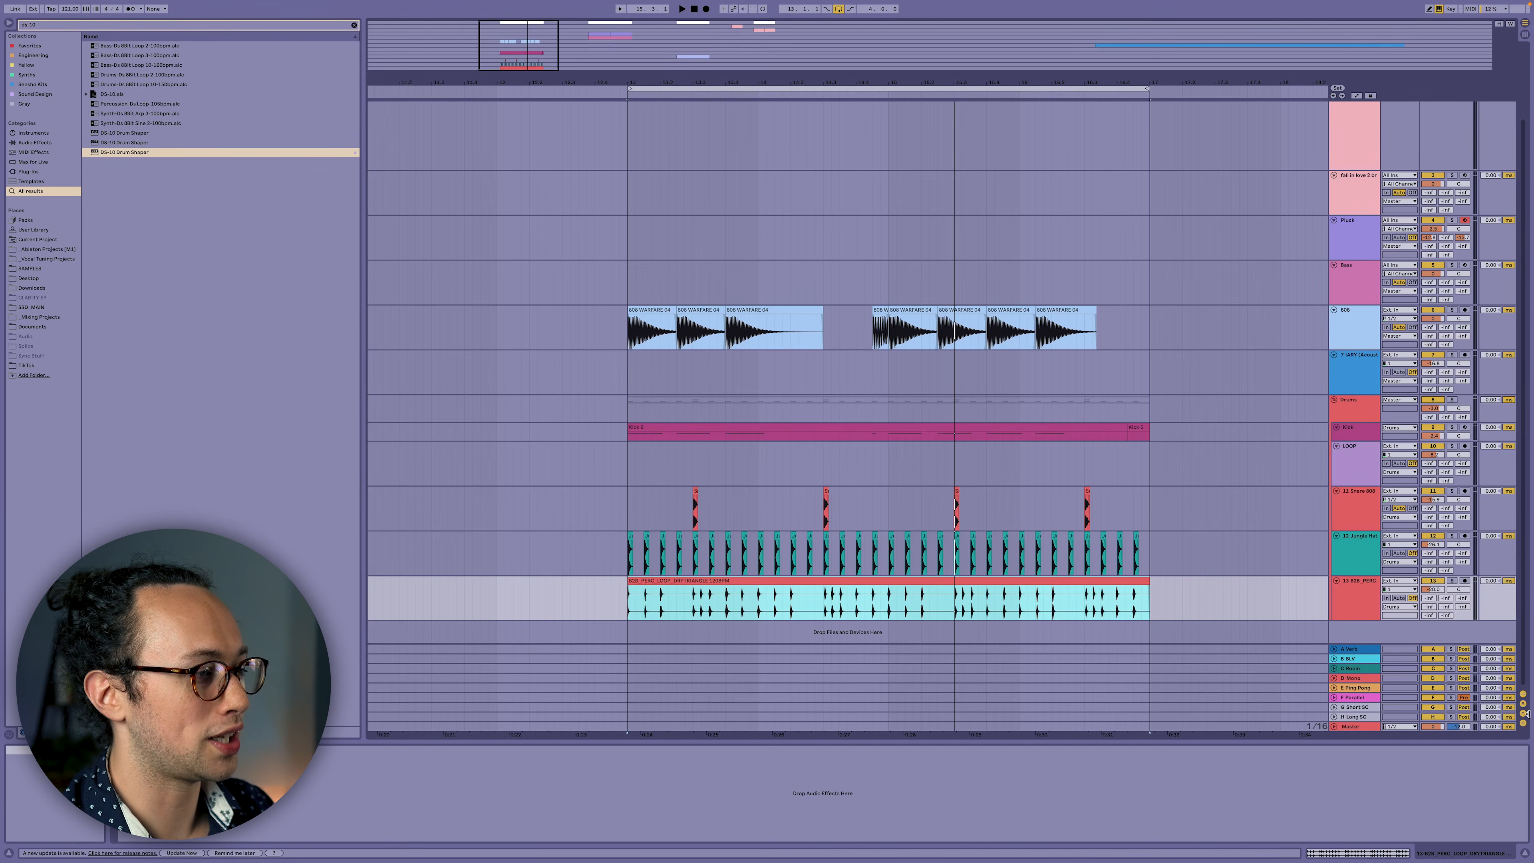
{"action": "left_click", "coordinate": [1452, 582]}
{"action": "key", "text": "space"}
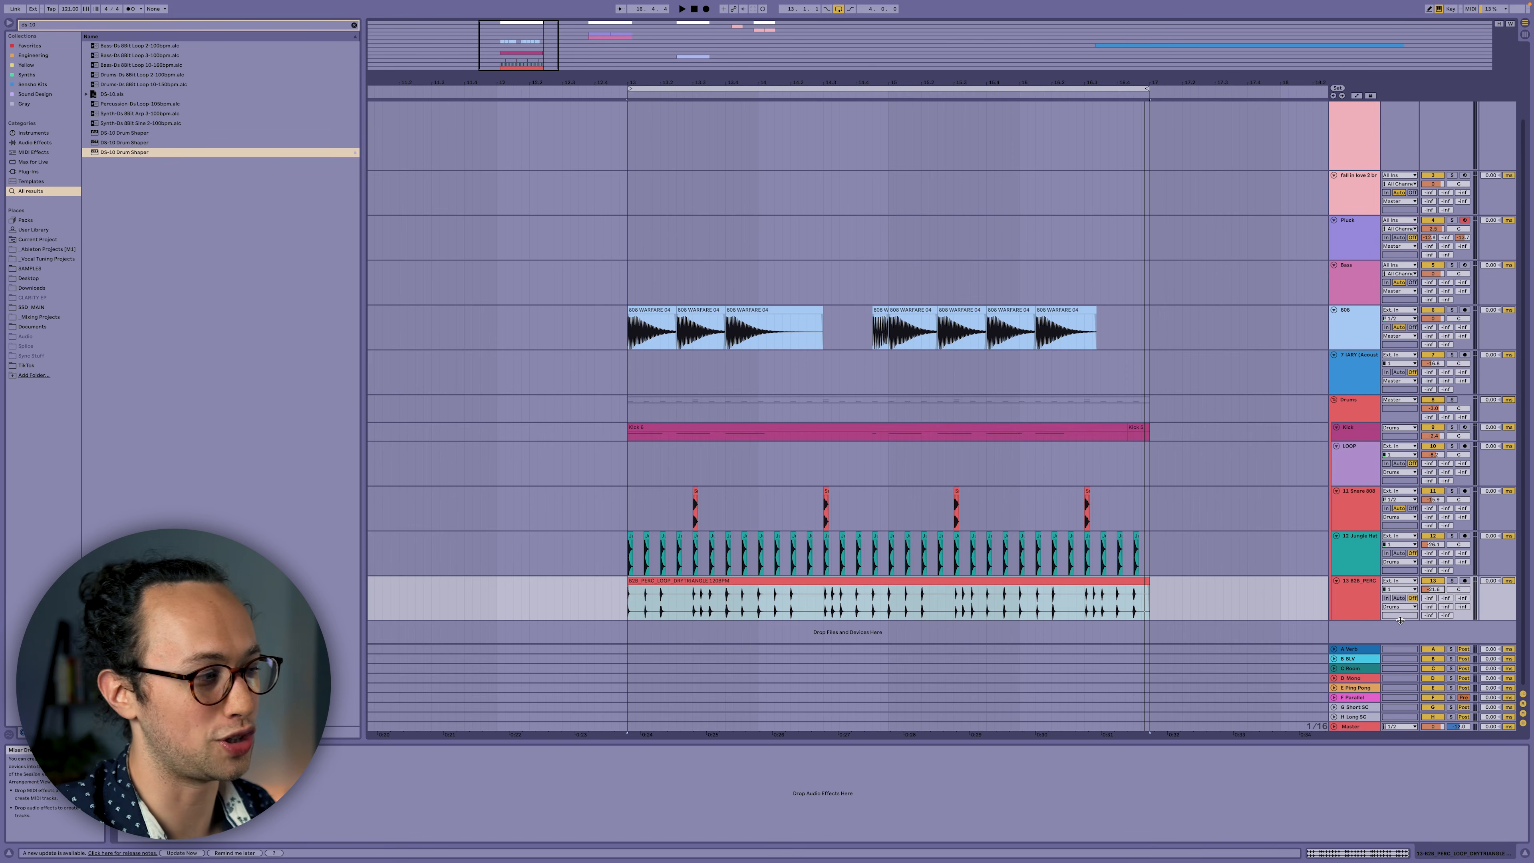
{"action": "left_click", "coordinate": [1365, 612]}
{"action": "key", "text": "super+f"}
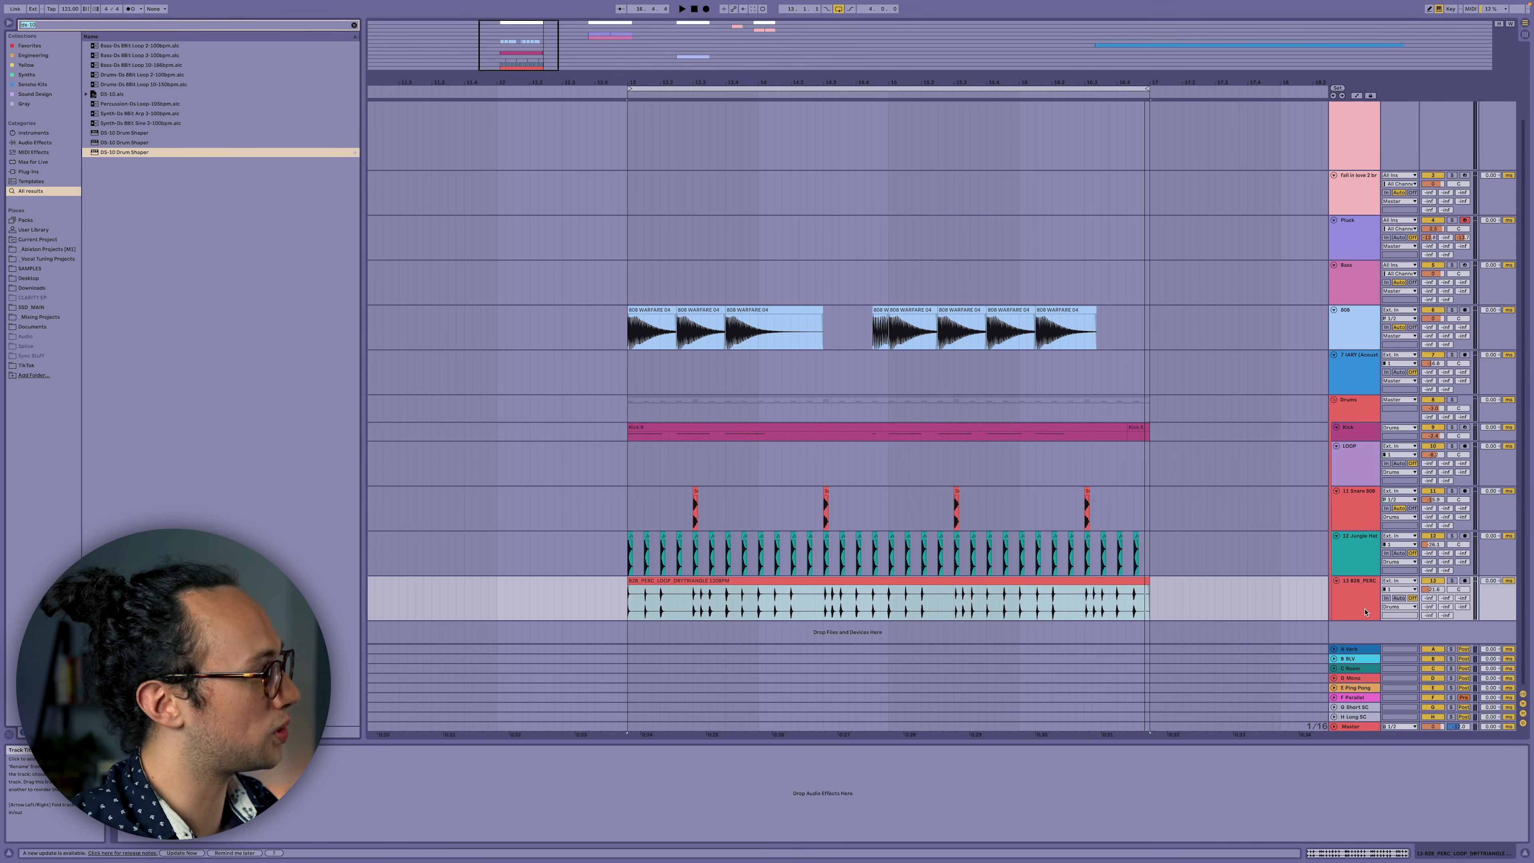
{"action": "type", "text": "ds-10"}
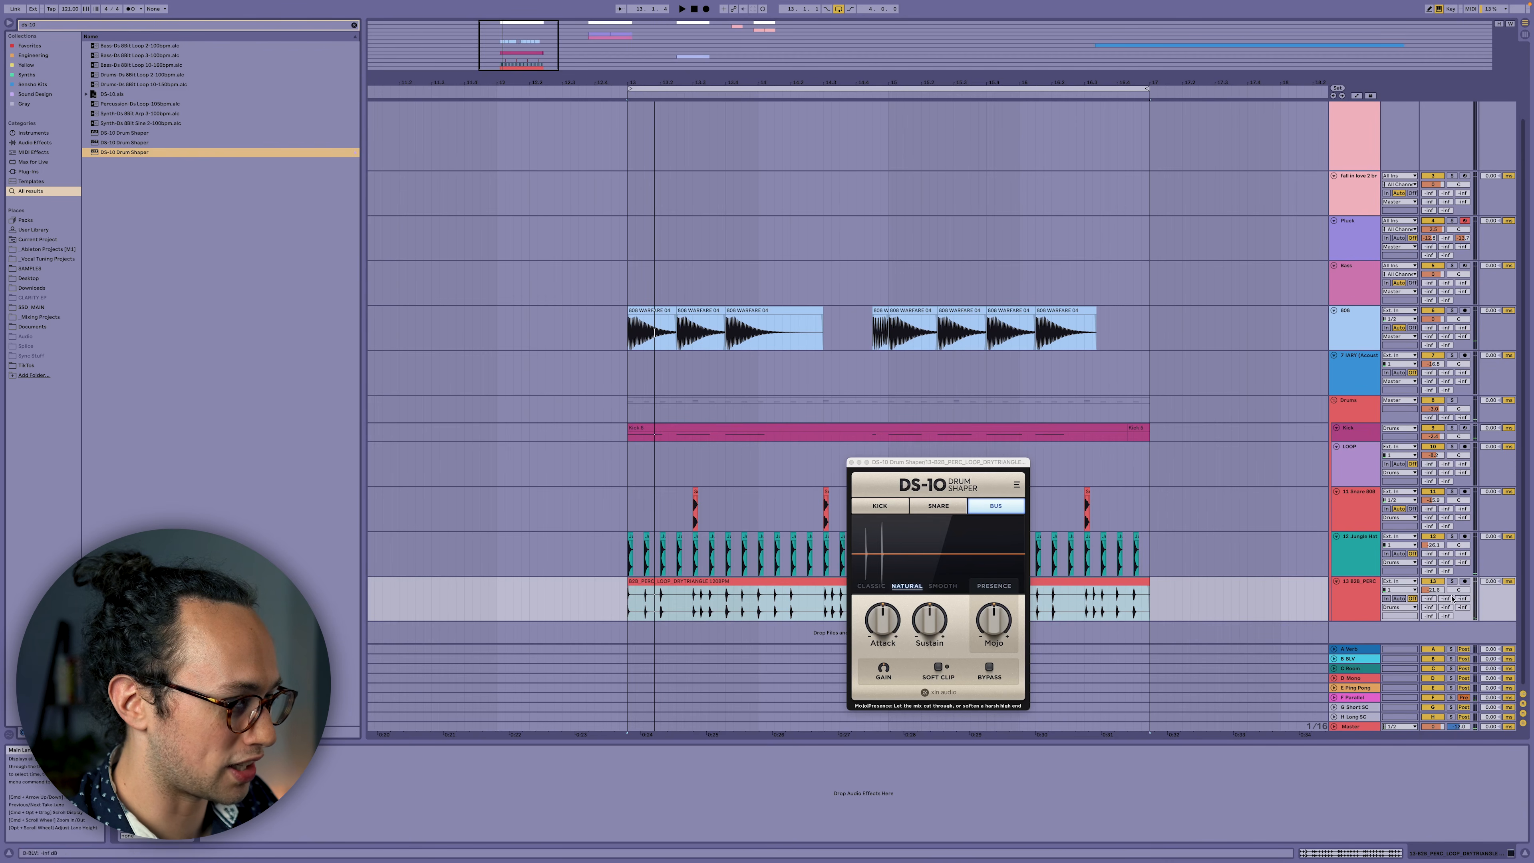
Play the soloed percussion loop and lower its DS-10 Attack, restarting from bar 13.
{"action": "left_click", "coordinate": [1452, 581]}
{"action": "key", "text": "space"}
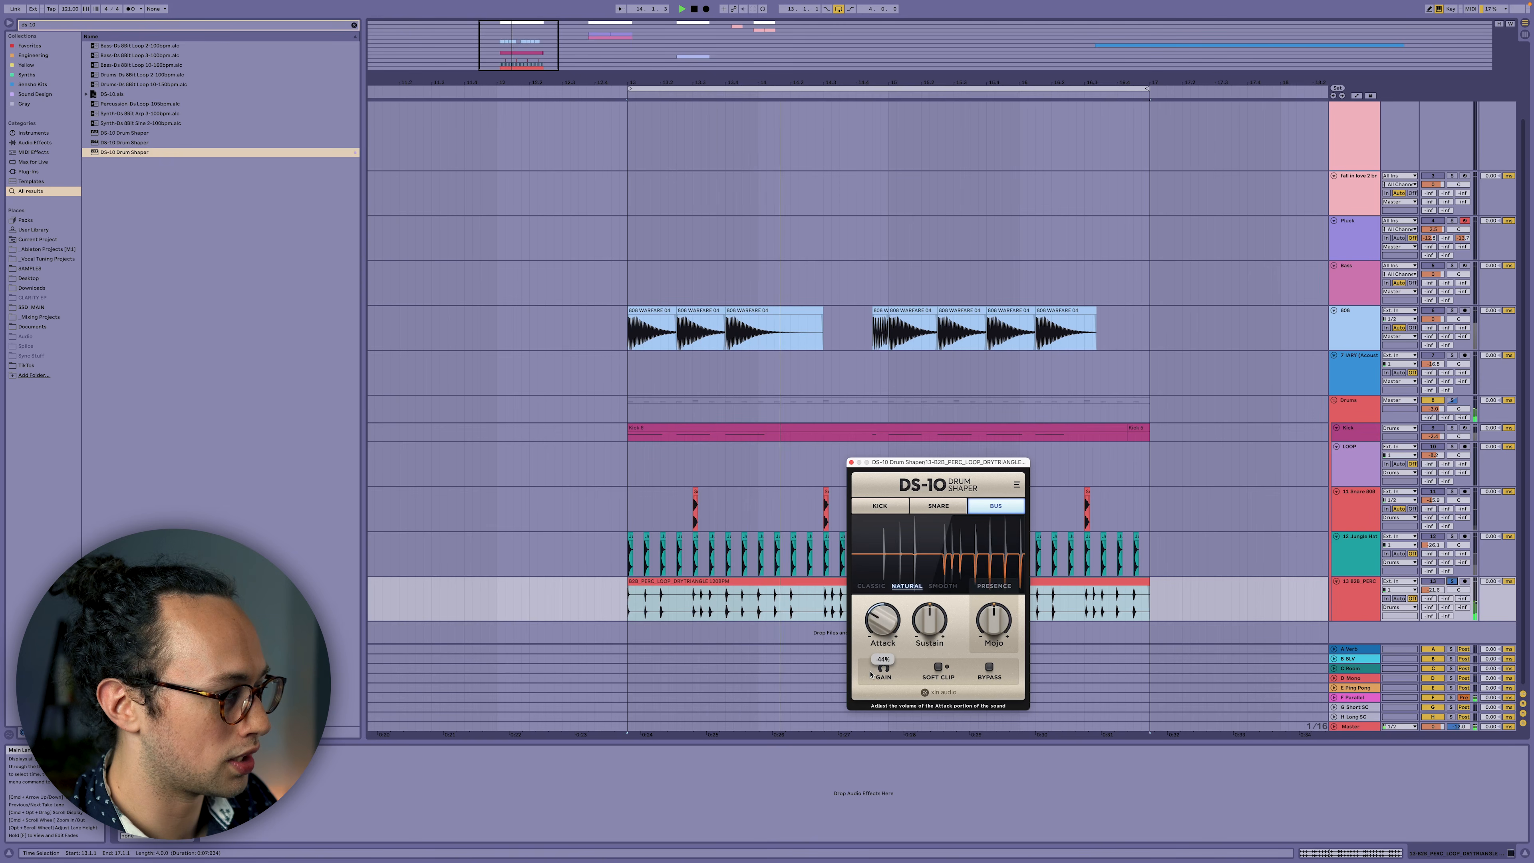
{"action": "left_click_drag", "start_coordinate": [871, 673], "coordinate": [867, 663]}
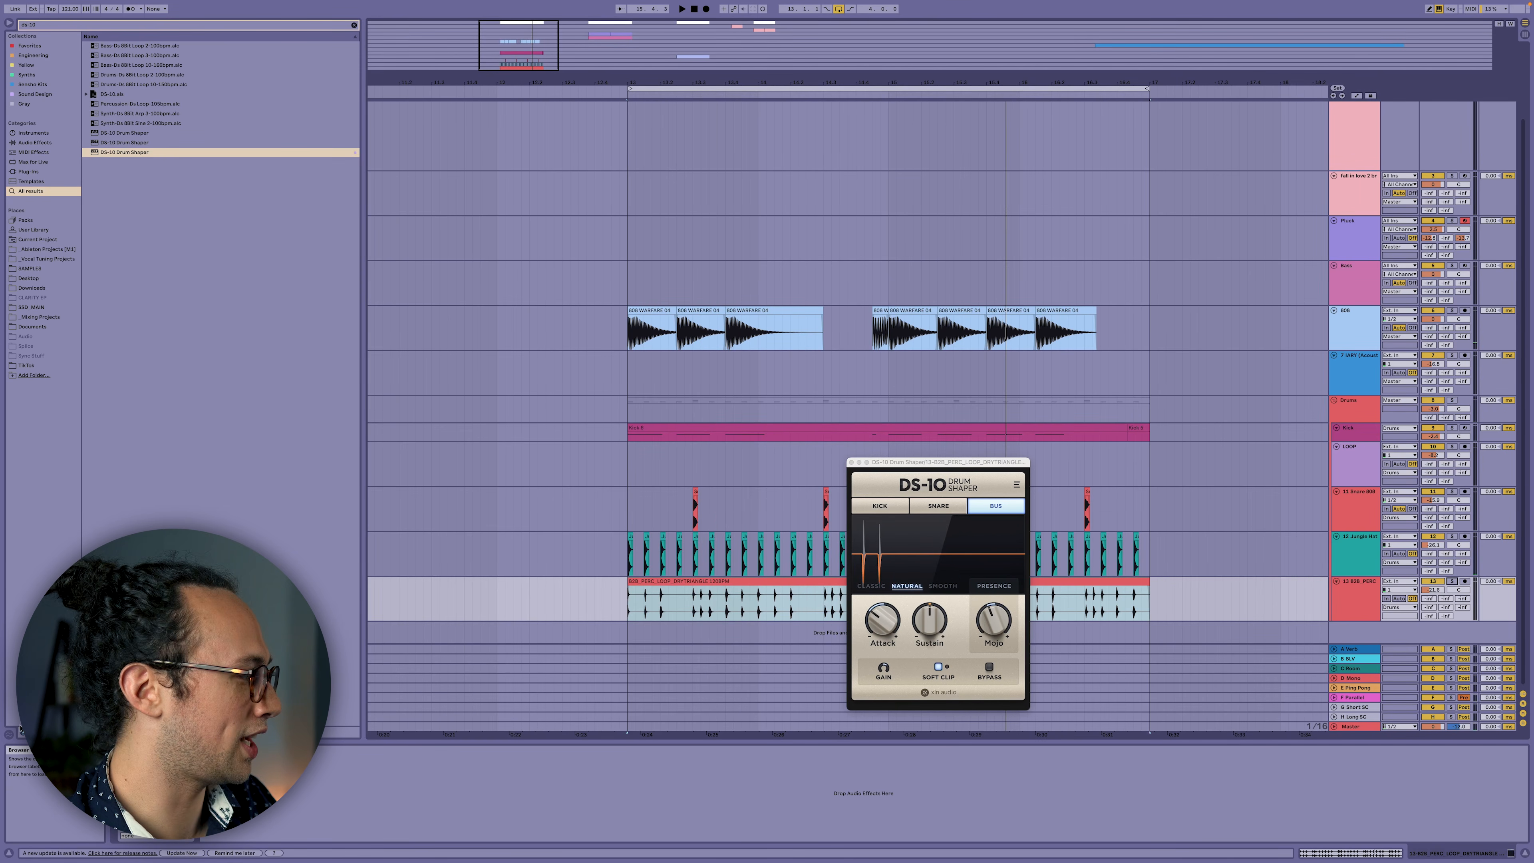
{"action": "key", "text": "space"}
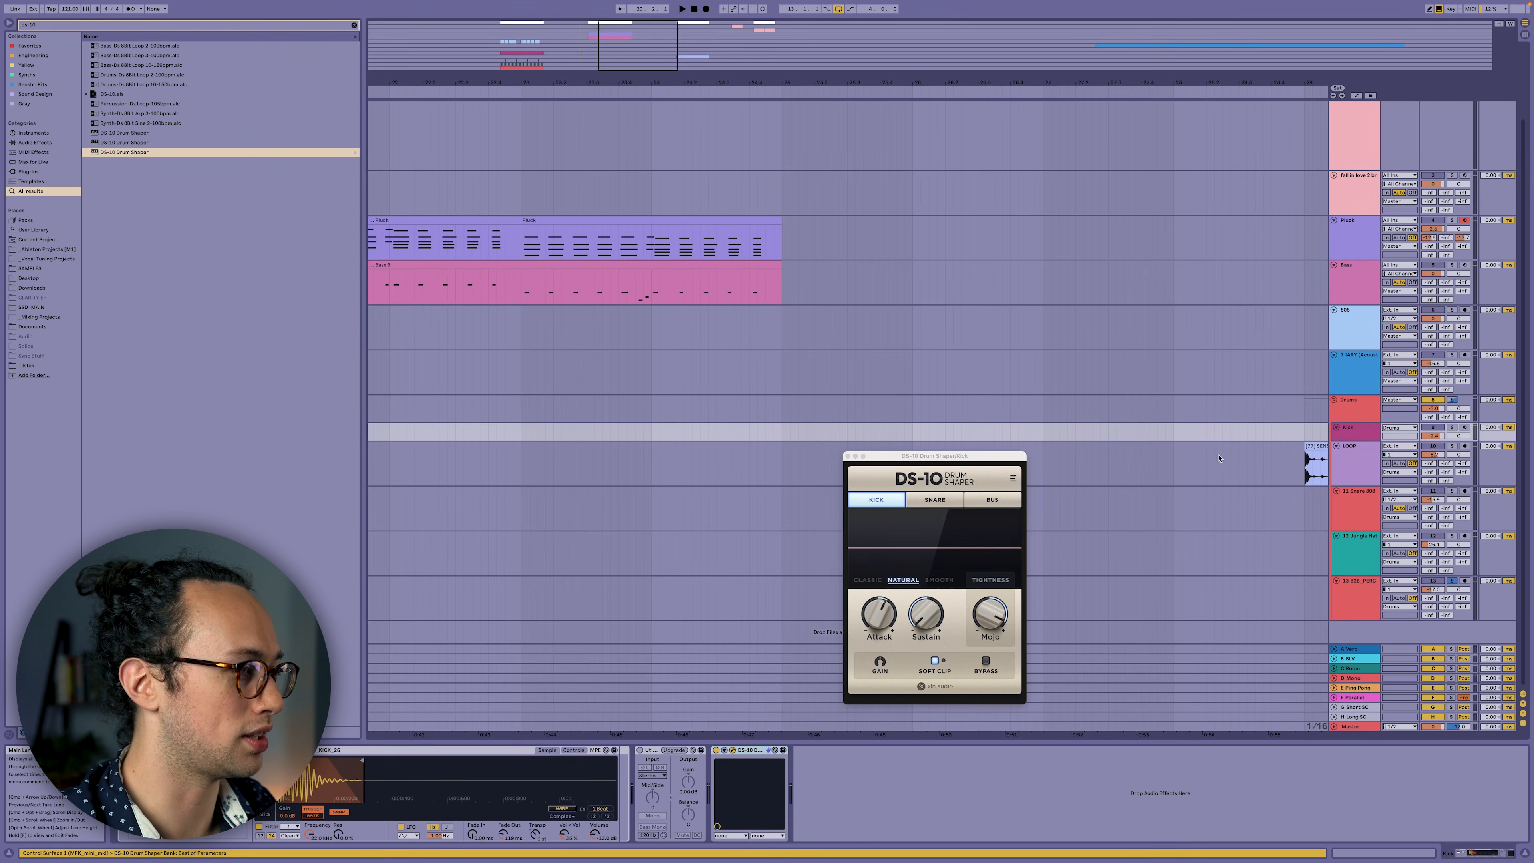
Select the LOOP track with its SENSHO drum loop and insert a DS-10 Drum Shaper.
{"action": "left_click", "coordinate": [1091, 447]}
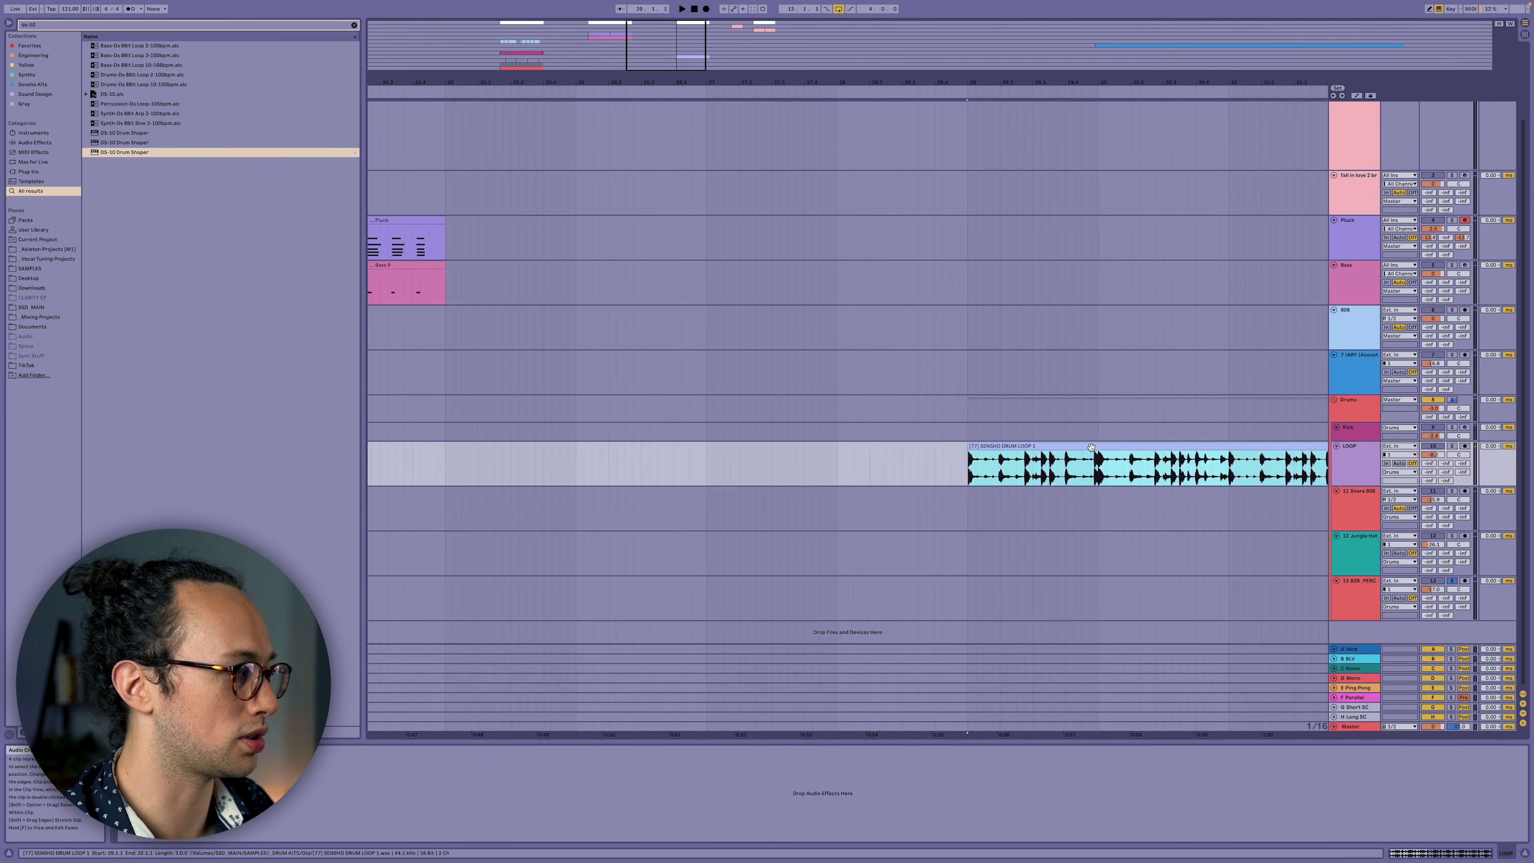
{"action": "left_click", "coordinate": [1338, 466]}
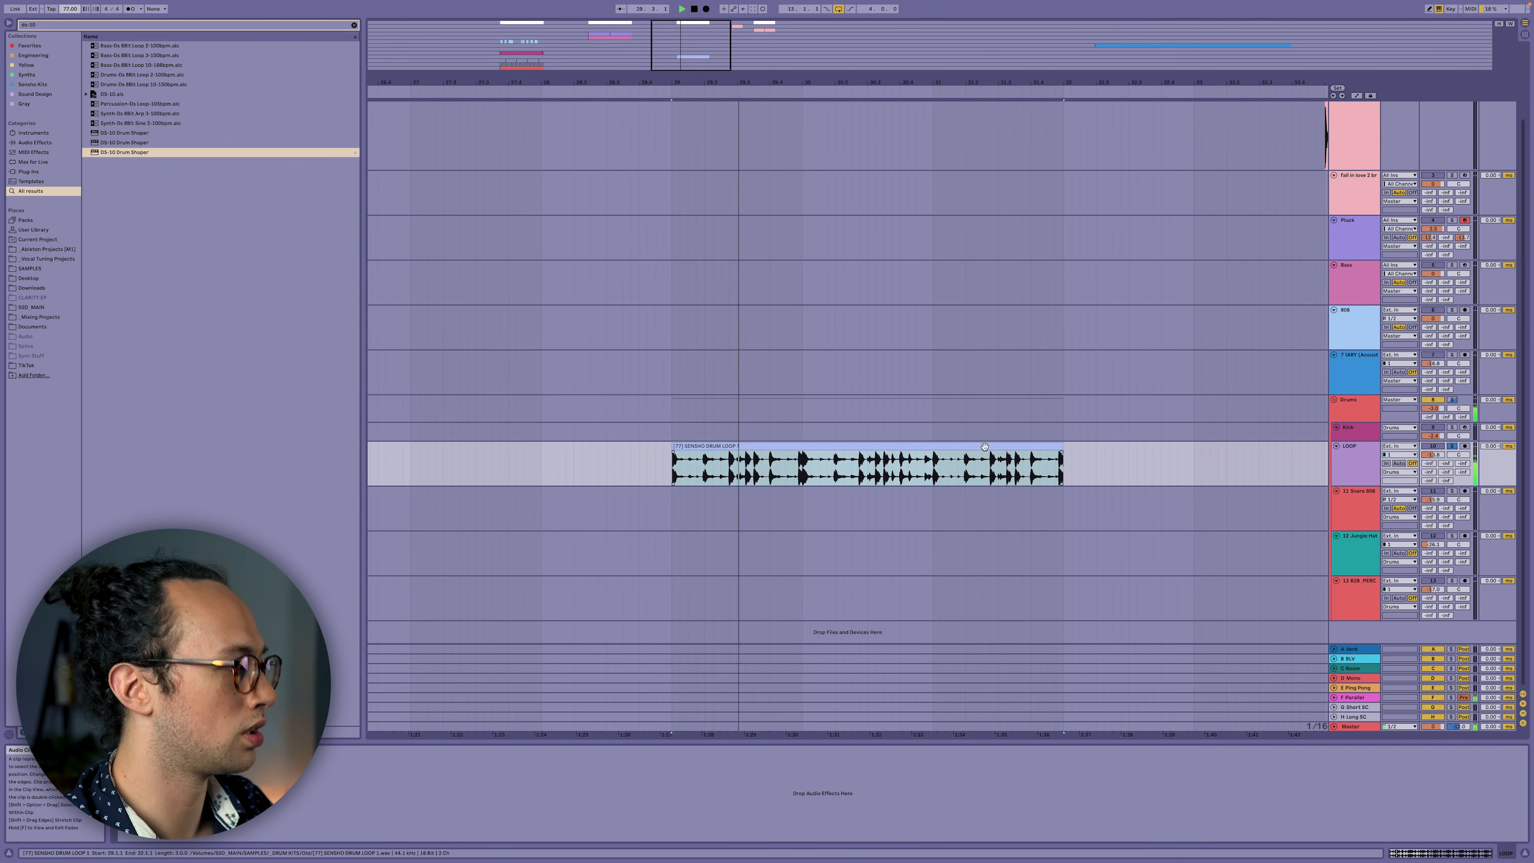
{"action": "left_click", "coordinate": [985, 447]}
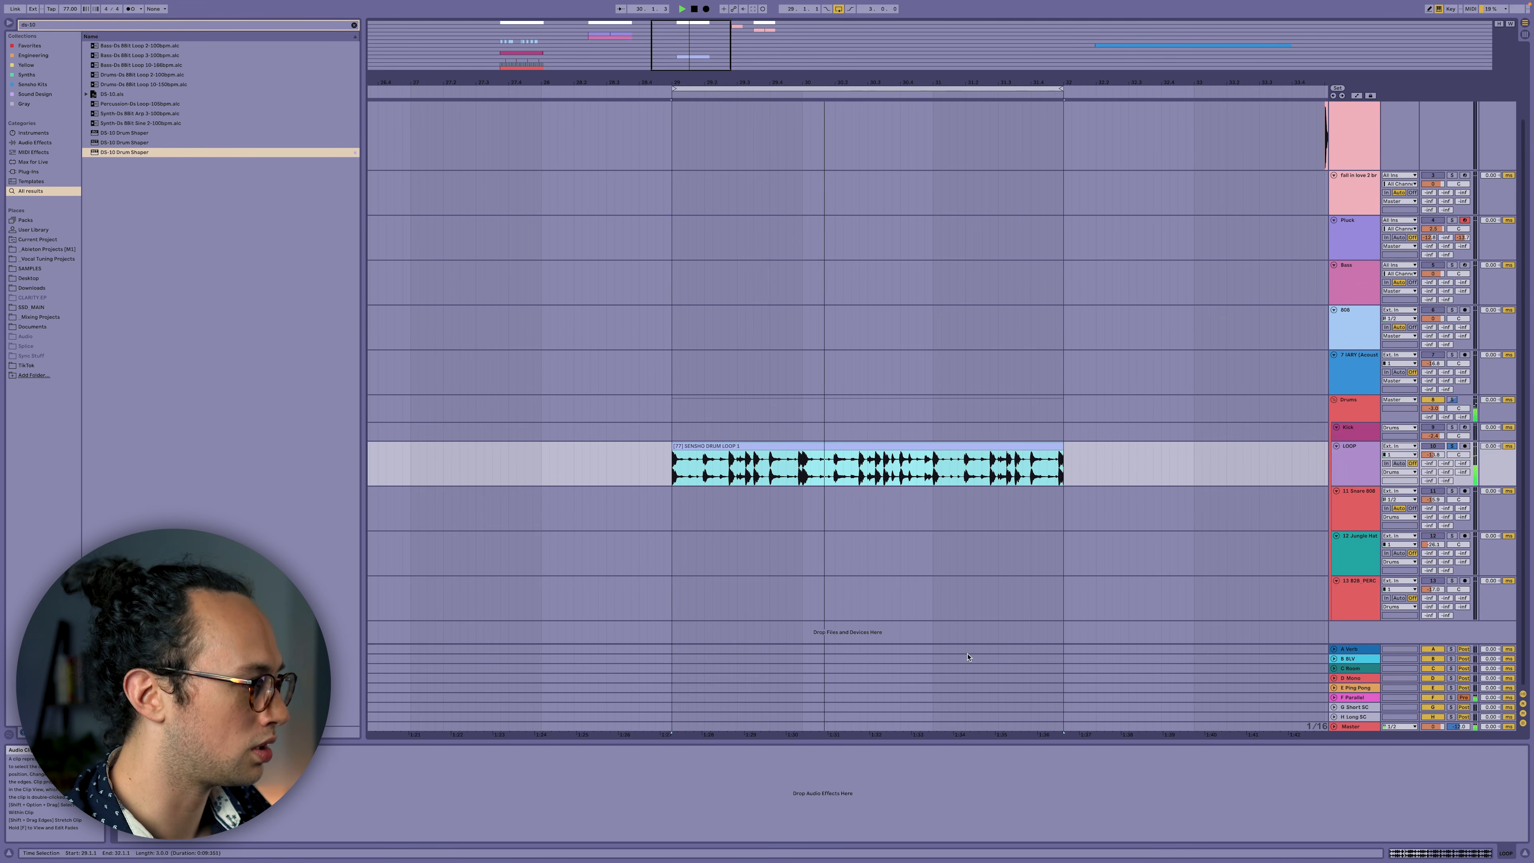
{"action": "left_click", "coordinate": [954, 771]}
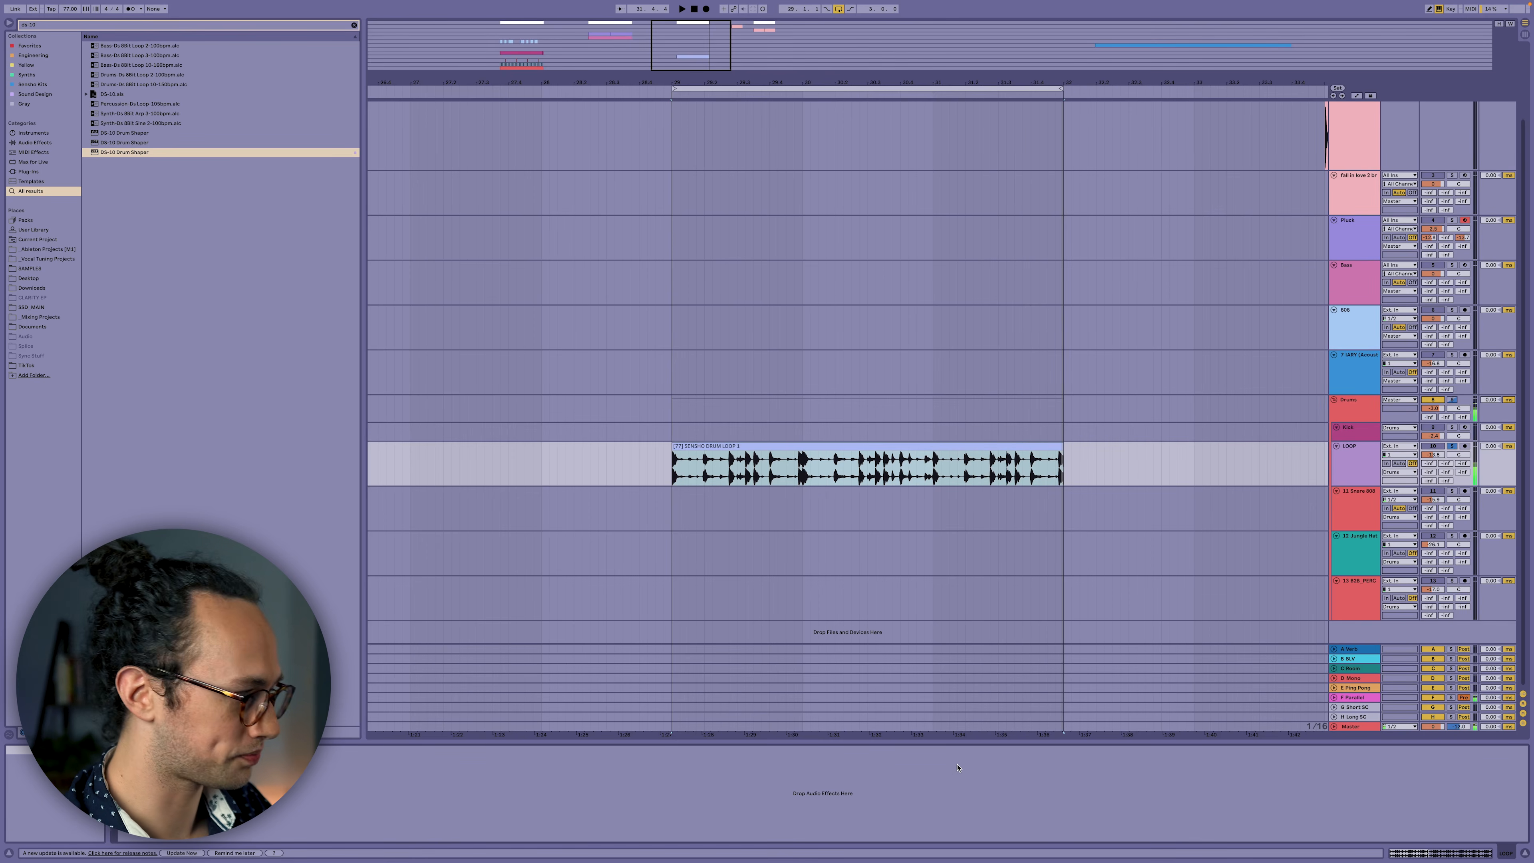
{"action": "key", "text": "super+z"}
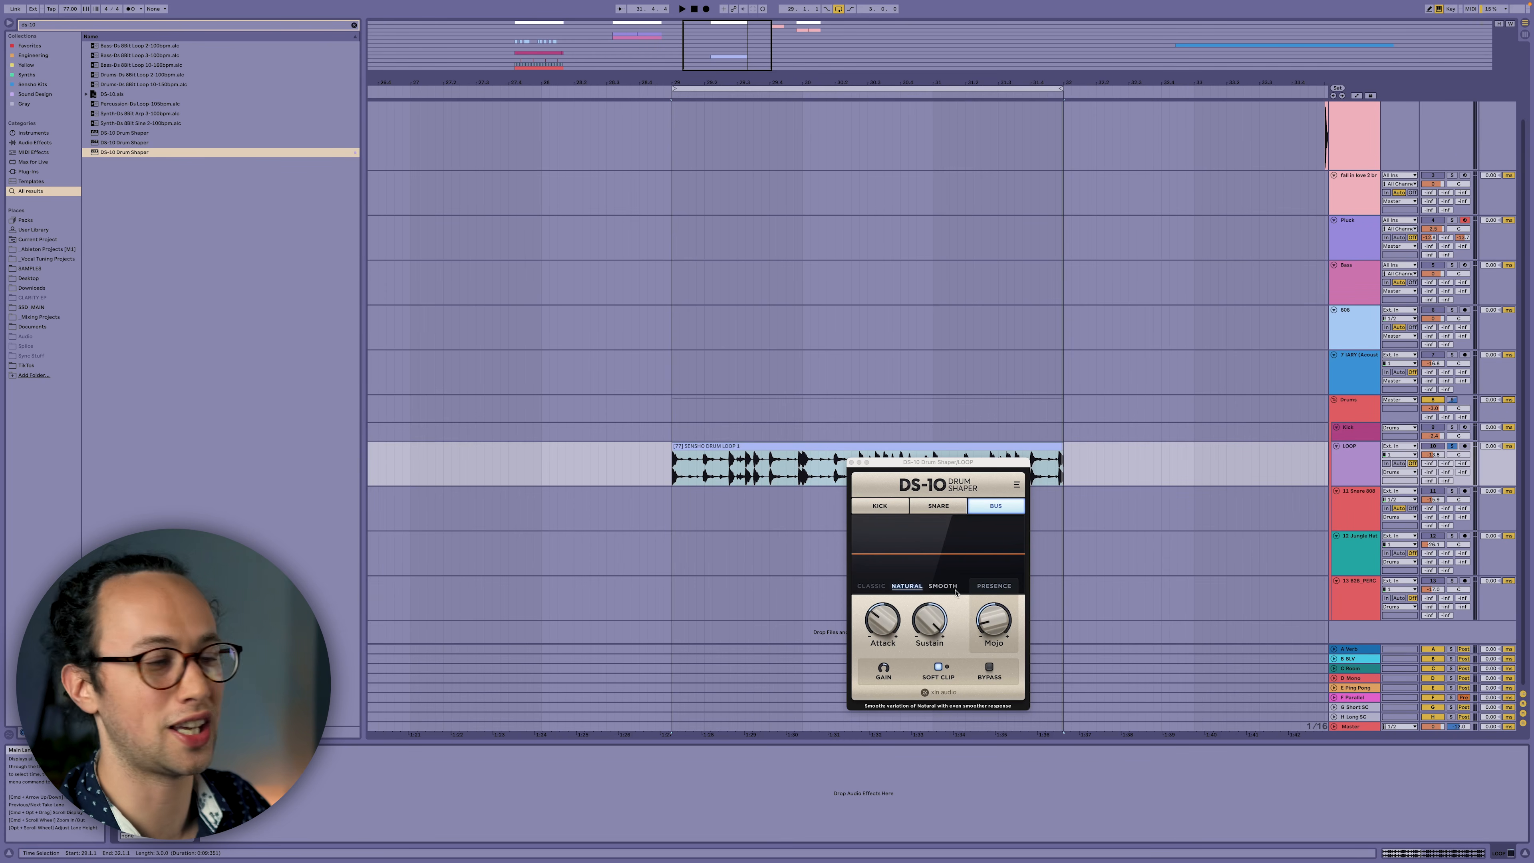
Play the drum loop, raising DS-10 Sustain to 65% and cutting Attack to -66%.
{"action": "key", "text": "space"}
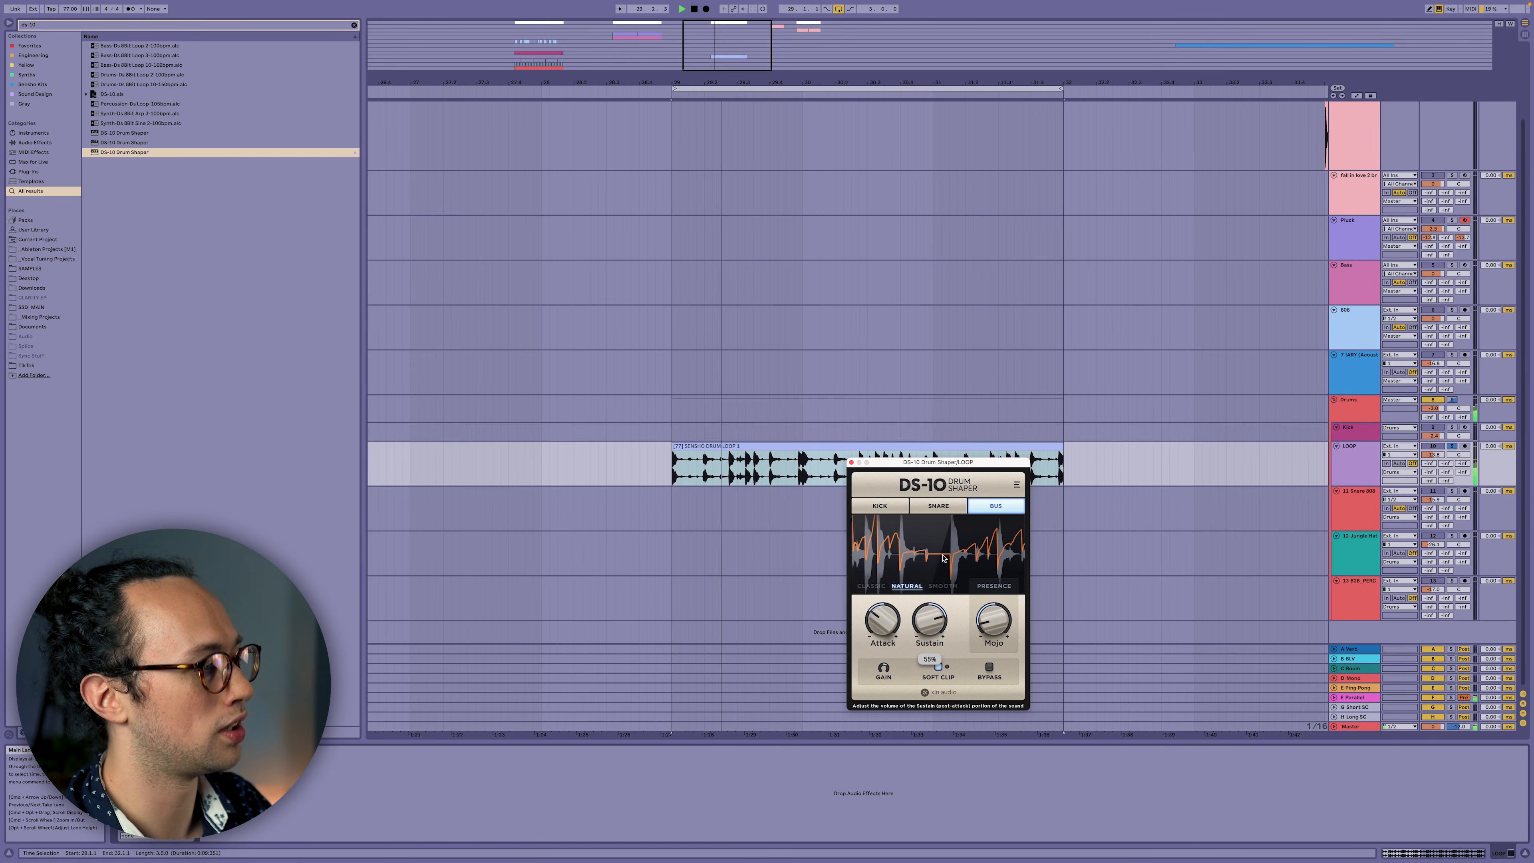
{"action": "left_click_drag", "start_coordinate": [943, 552], "coordinate": [942, 542]}
{"action": "left_click_drag", "start_coordinate": [883, 623], "coordinate": [926, 617]}
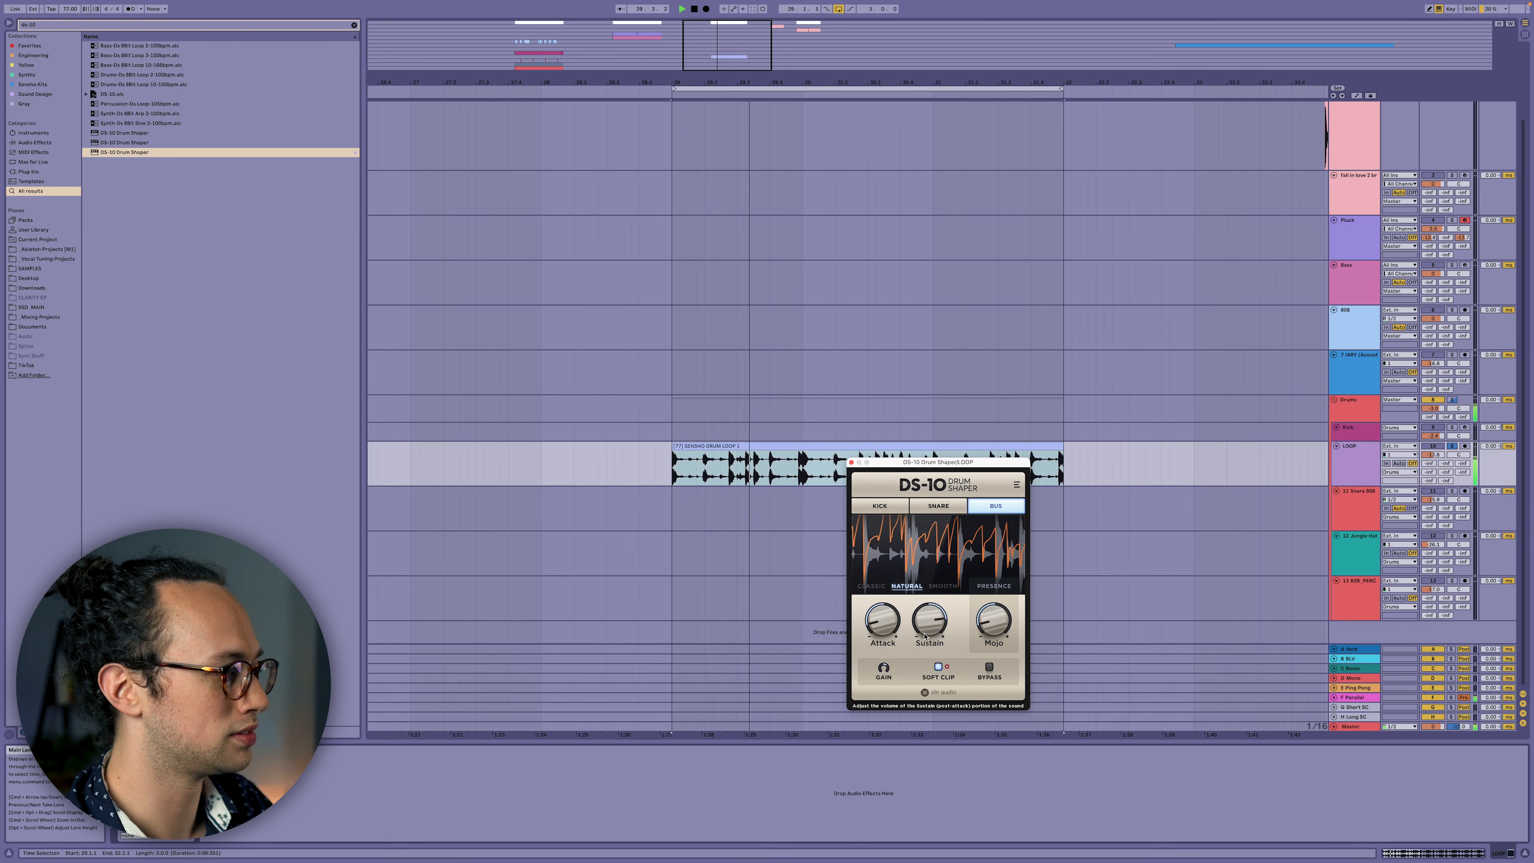